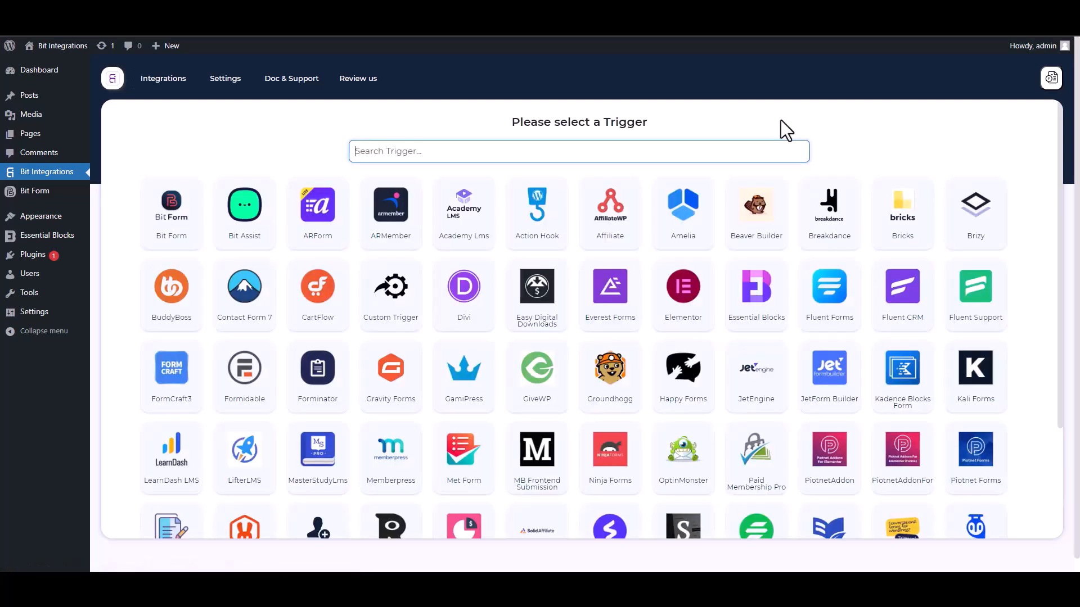
Pick Essential Blocks as the trigger and start fetching its form data
text(ess)
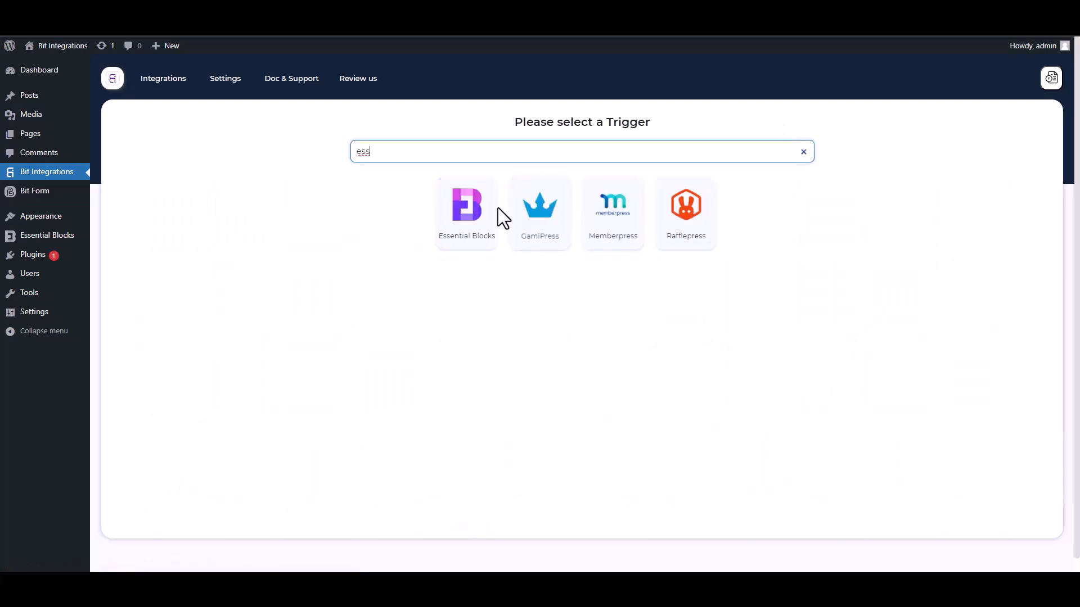
click(463, 247)
click(577, 262)
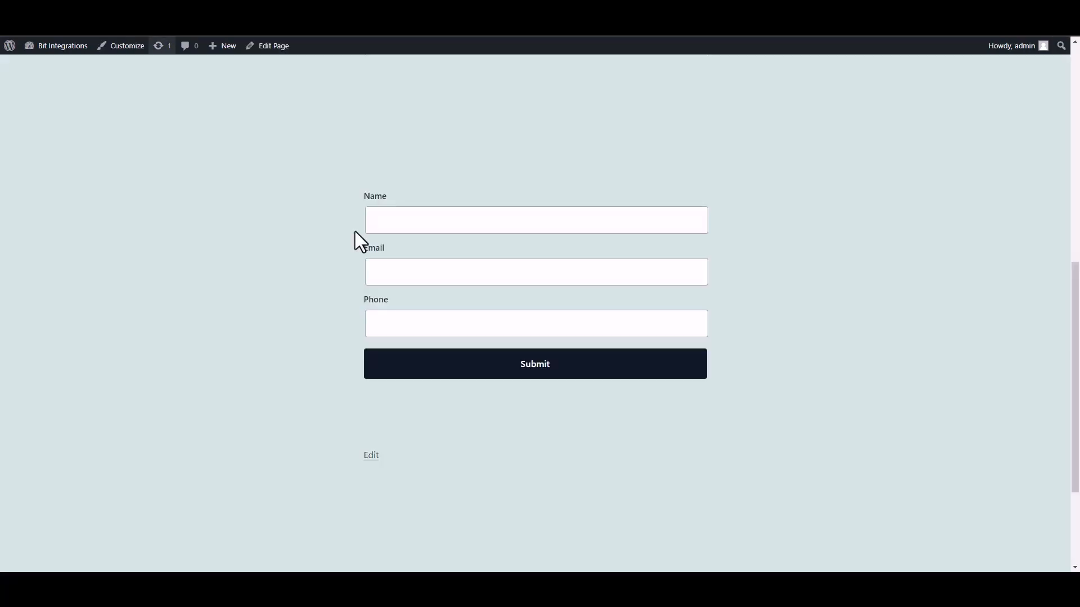
Fill the front-end form with a test name, e-mail and phone number, and submit it
click(462, 231)
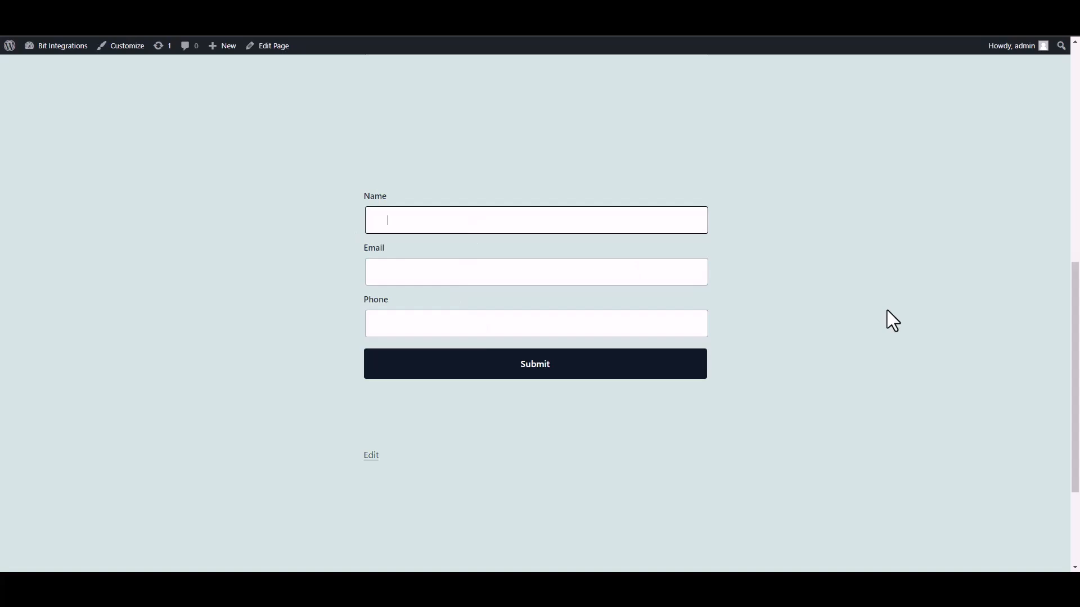
text(test)
click(645, 275)
text(test@)
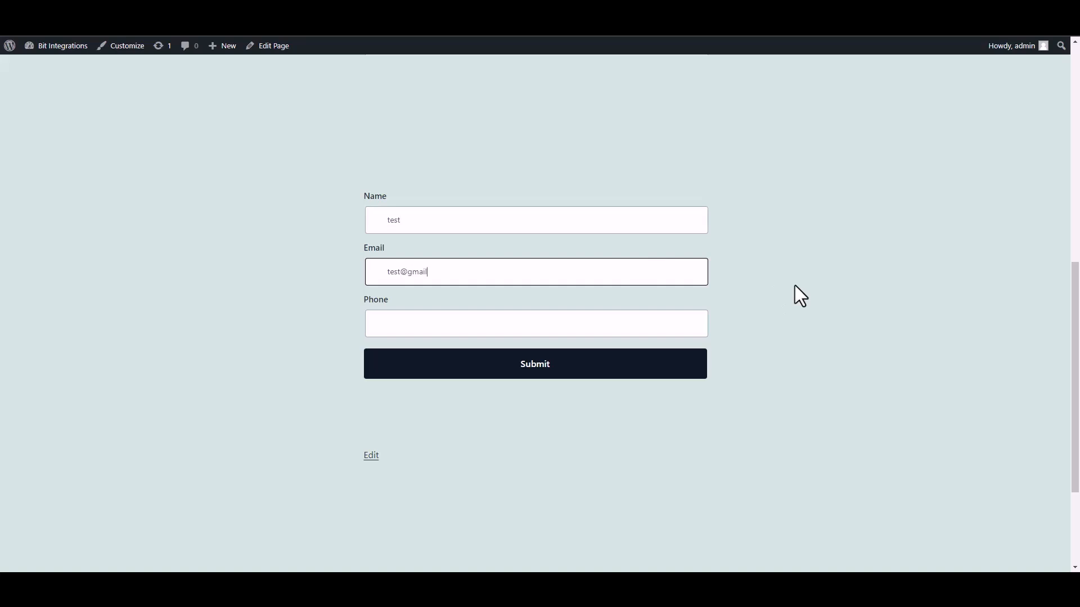
click(649, 326)
text(58566255)
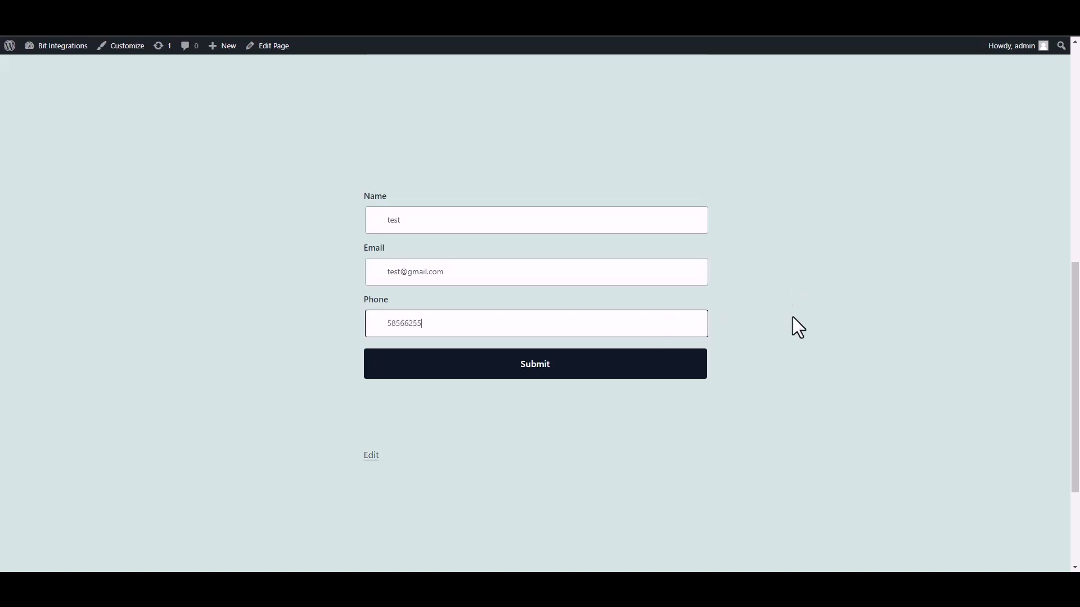
click(697, 373)
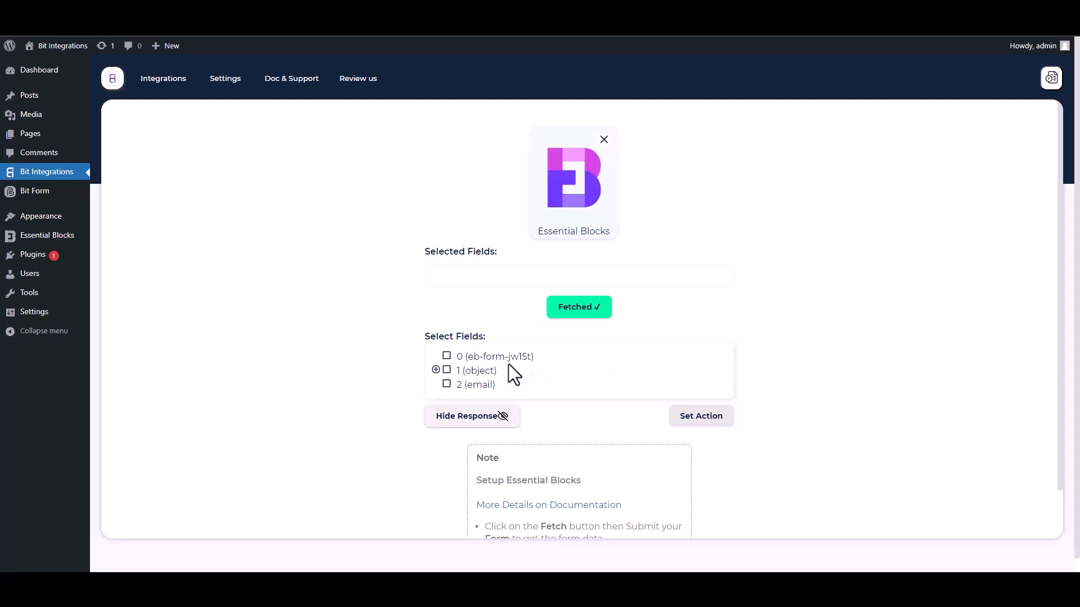
Select the fetched fields 0 and, under object 1, Name, Email and Phone
drag(546, 362, 452, 358)
click(446, 356)
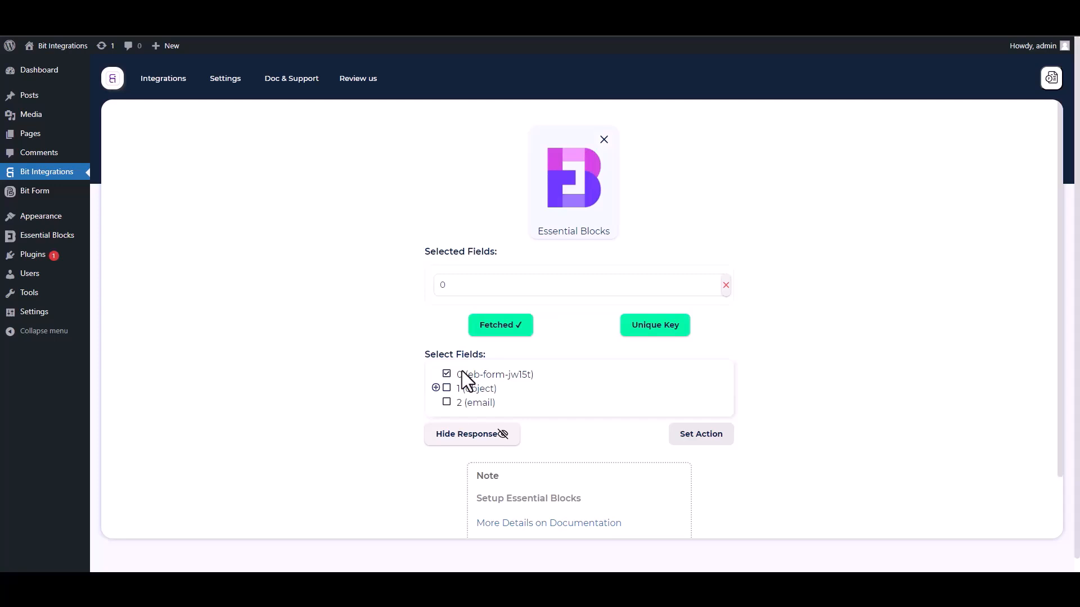
click(436, 388)
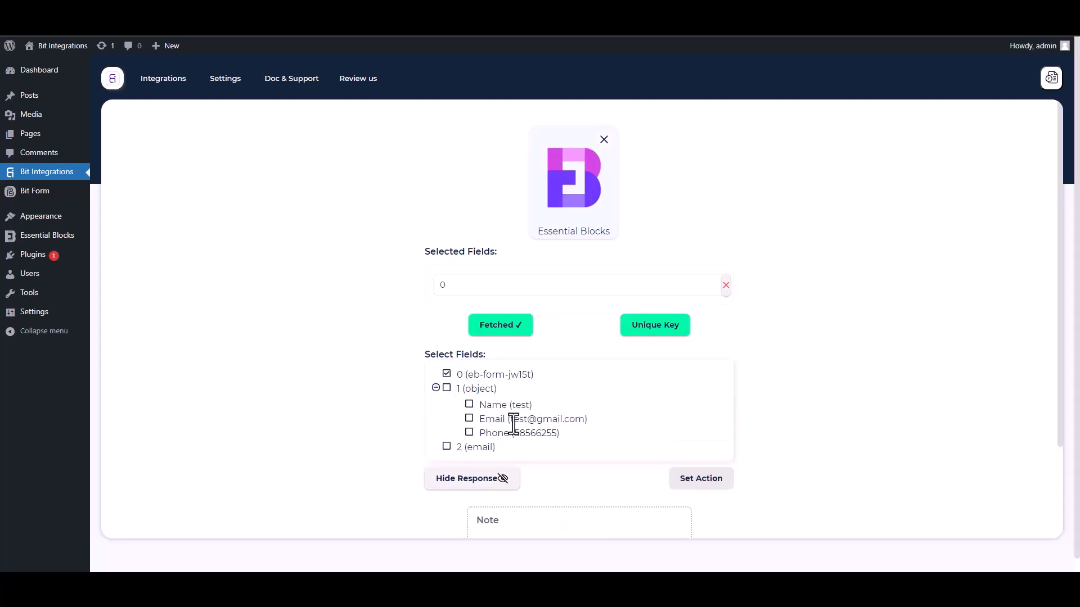
click(469, 406)
click(470, 447)
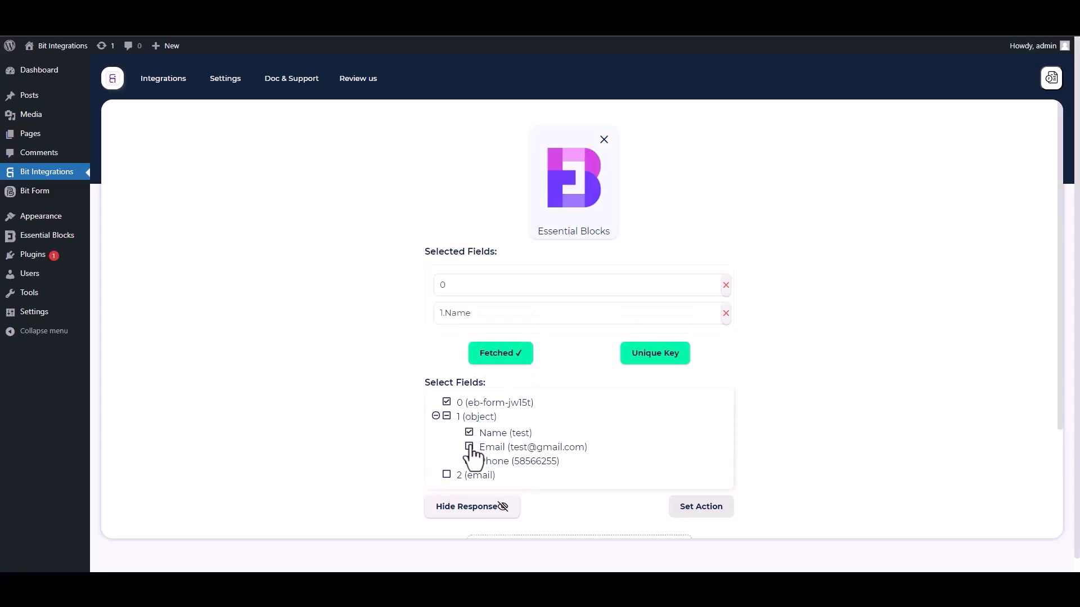
click(470, 489)
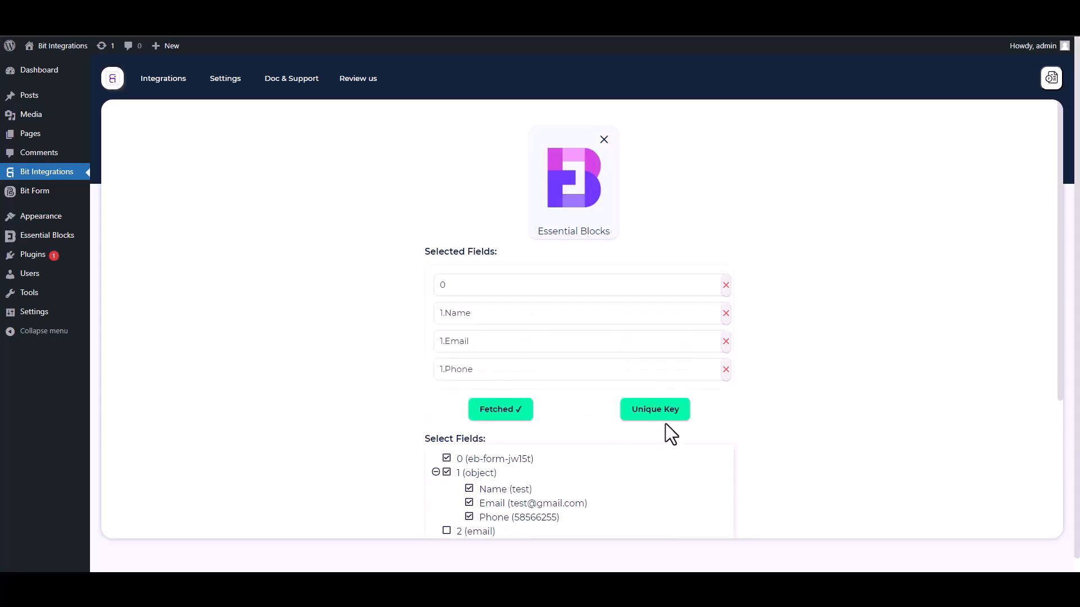
scroll(1054, 359, down, 2)
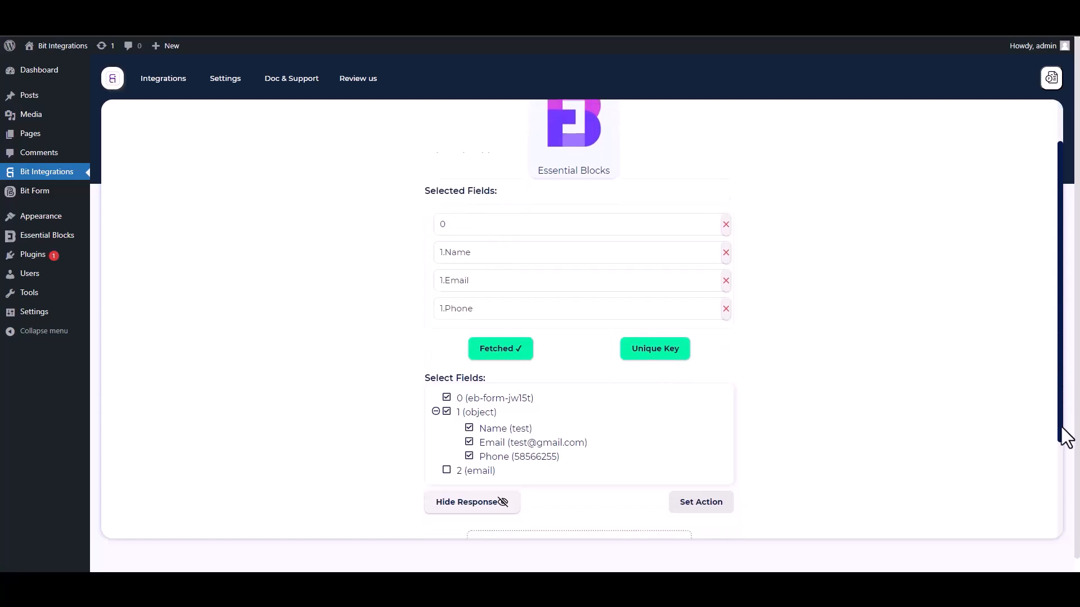
Set field 0 as the unique key and proceed to the action choice
click(661, 306)
click(532, 309)
click(454, 336)
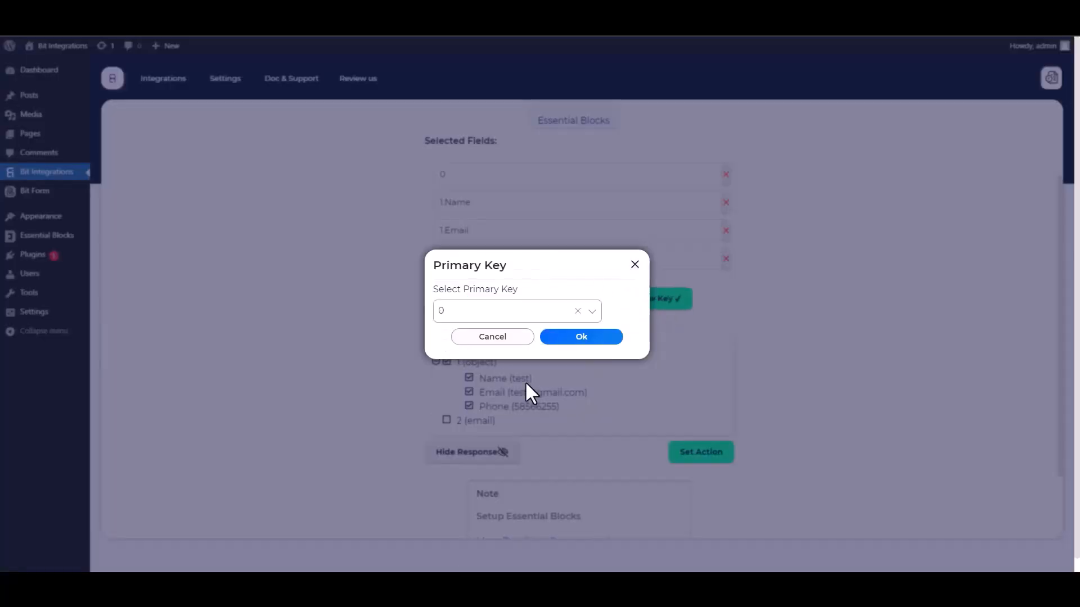
click(577, 339)
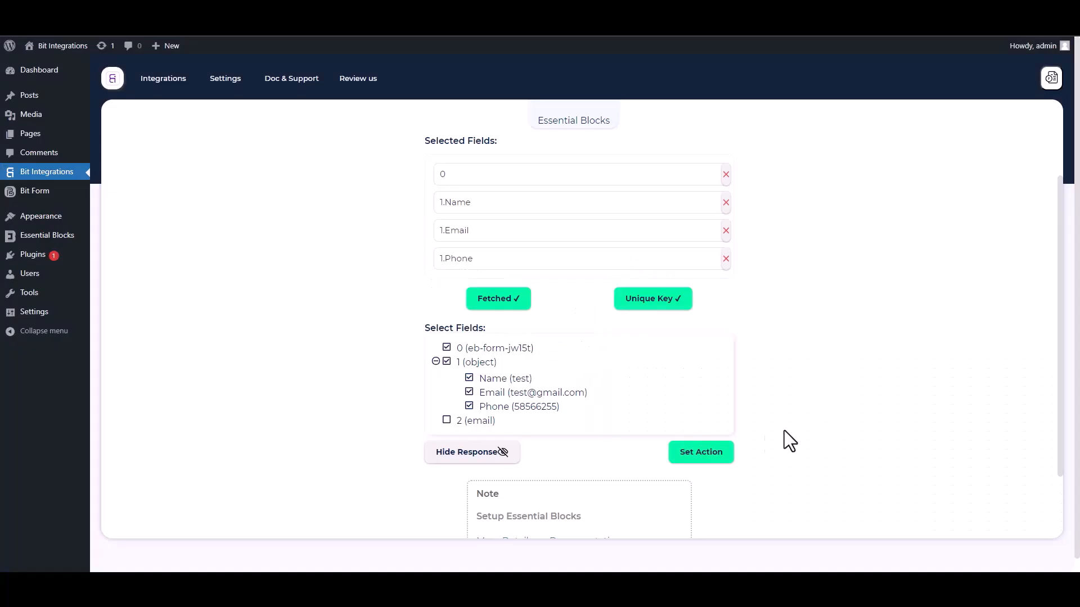
click(729, 455)
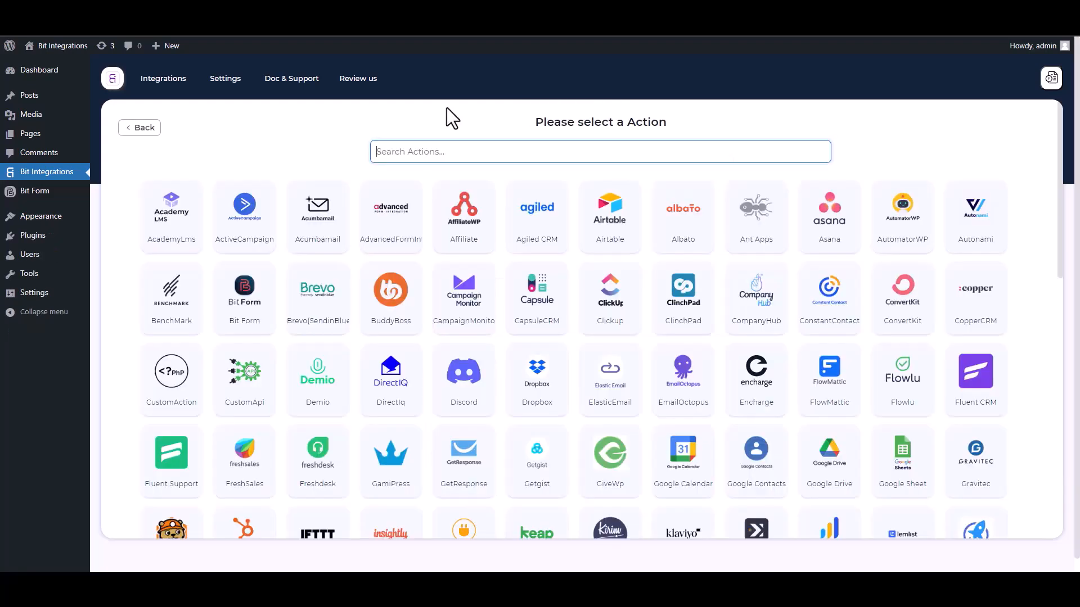
Choose SyncSpider as the action and start a new SyncSpider task
text(SY)
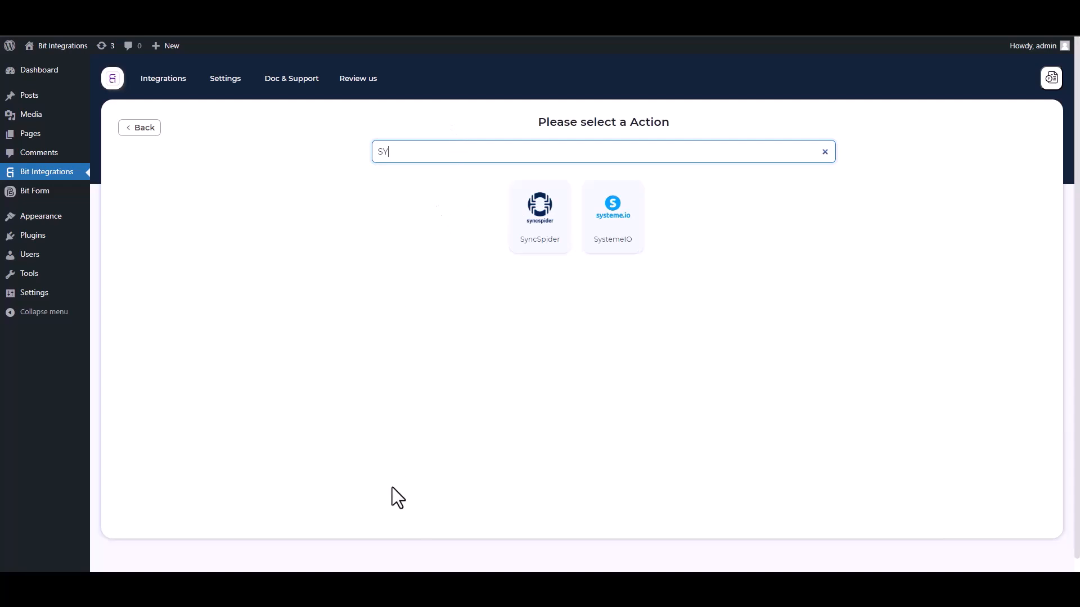
click(550, 234)
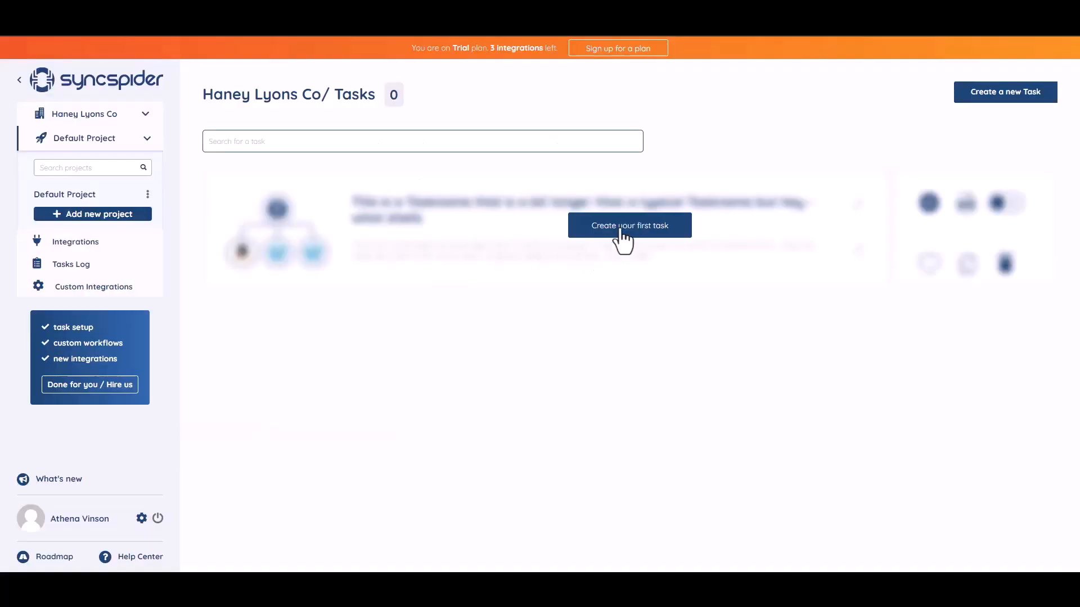
click(623, 226)
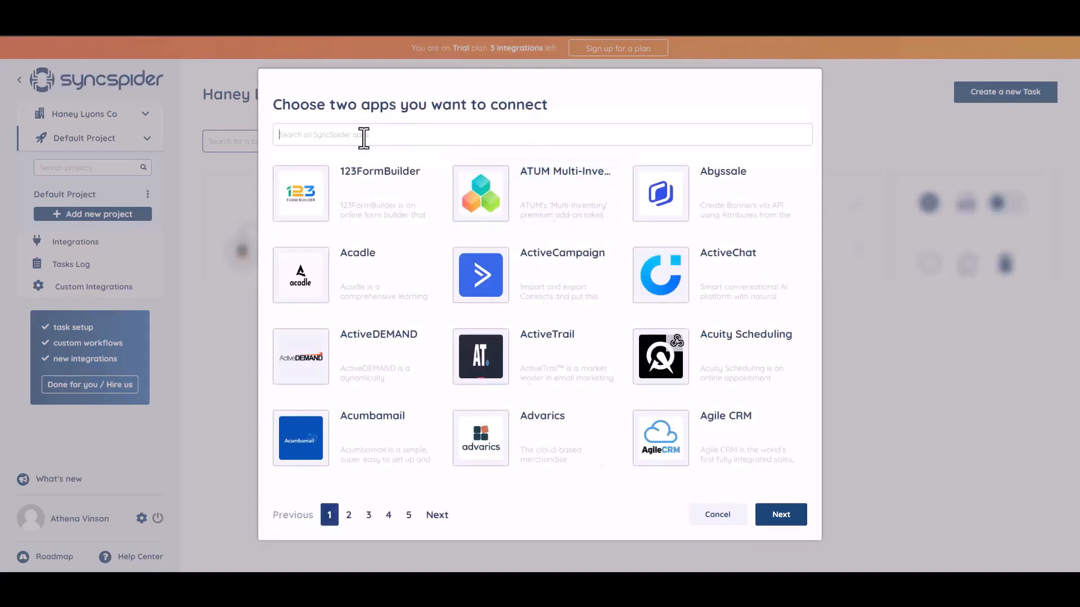
Connect WebHooks to MailerLite in the new SyncSpider task and build the flow from scratch
text(woo)
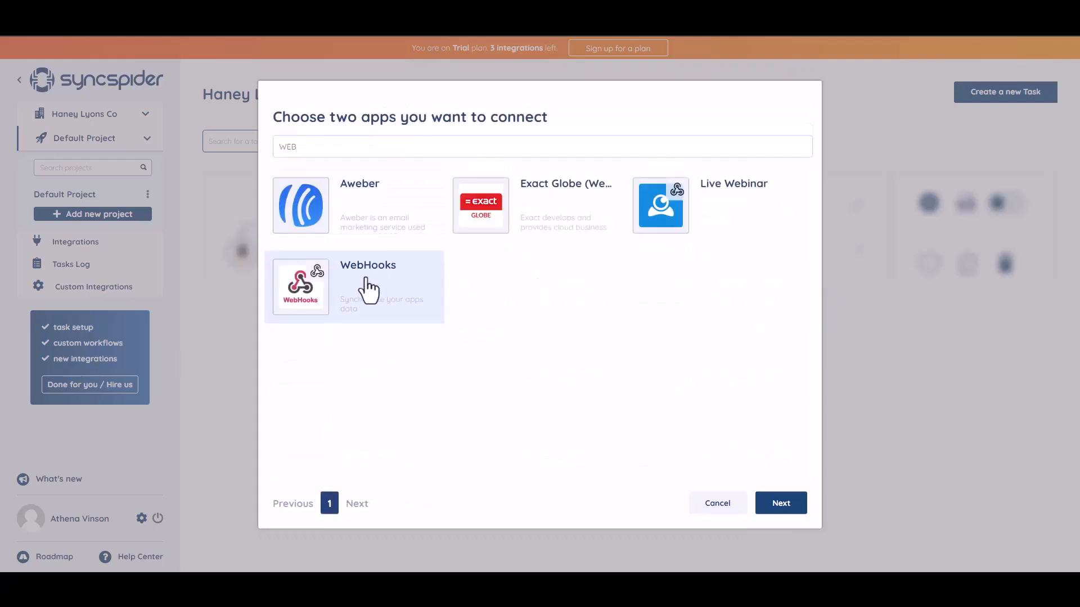
click(367, 284)
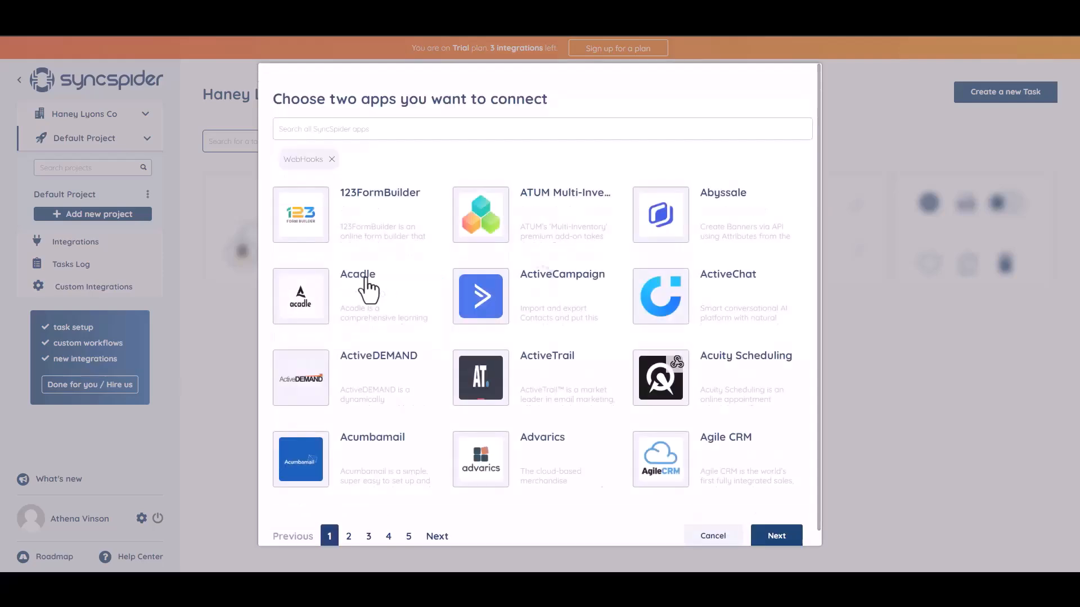
click(390, 128)
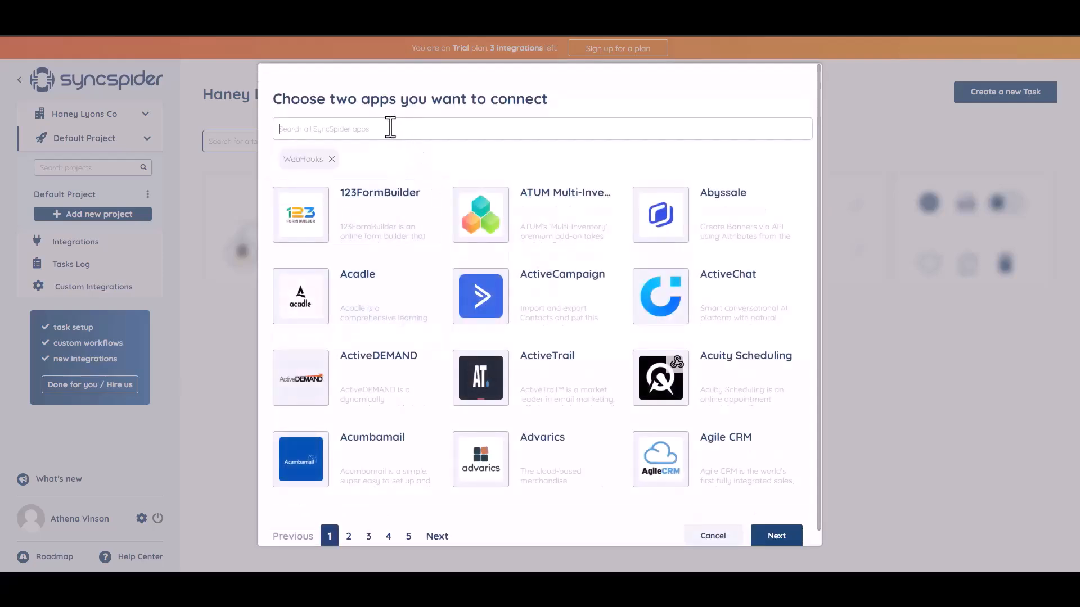
text(ac)
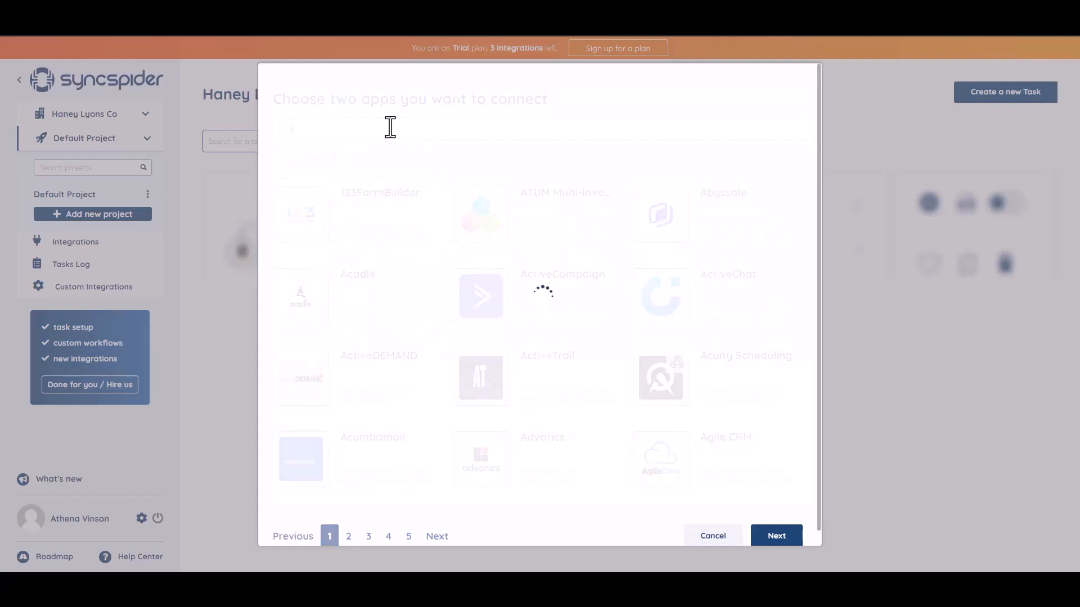
click(523, 228)
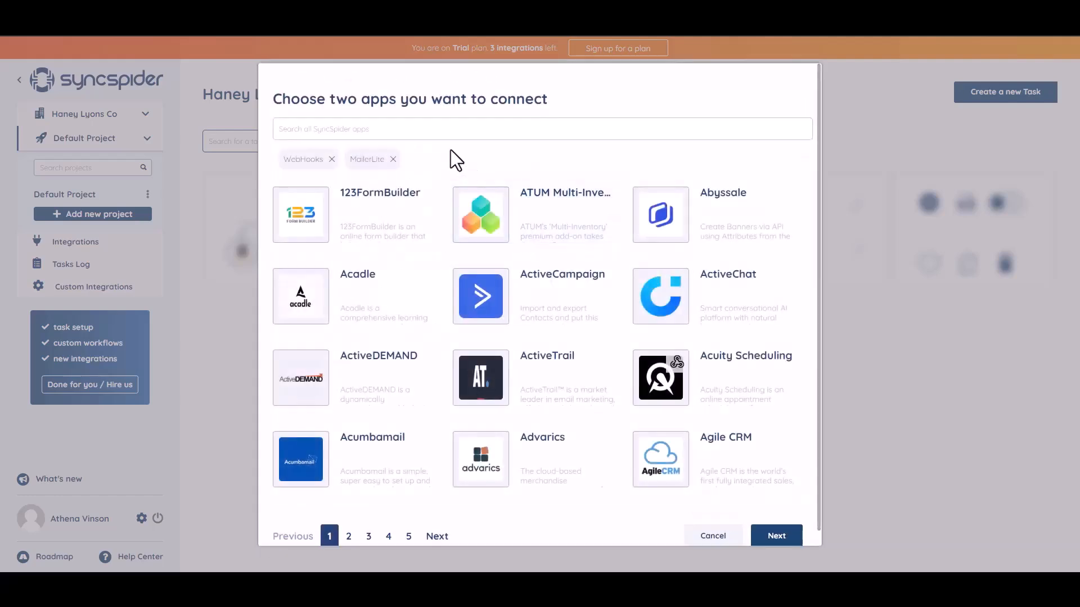
click(766, 537)
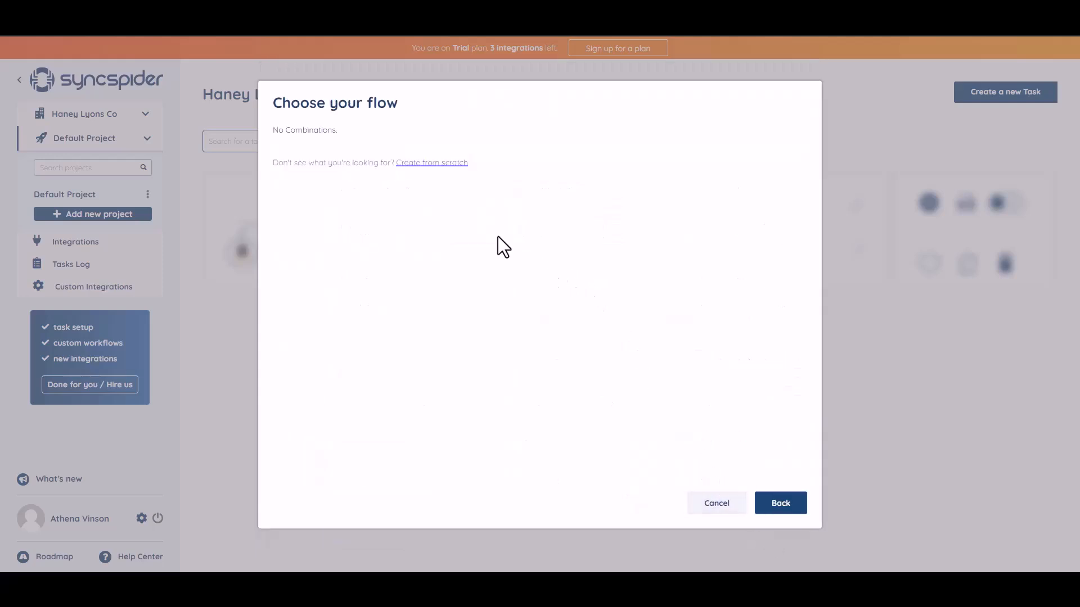
click(425, 164)
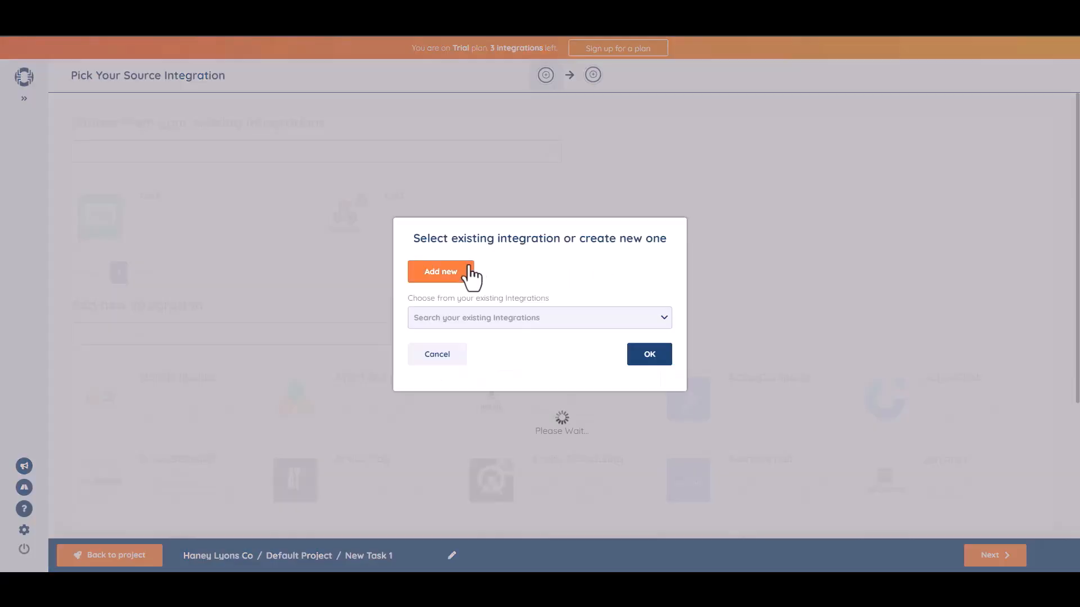
Add a WebHooks source named 'Bit Integrations' and copy its generated webhook URL
click(470, 269)
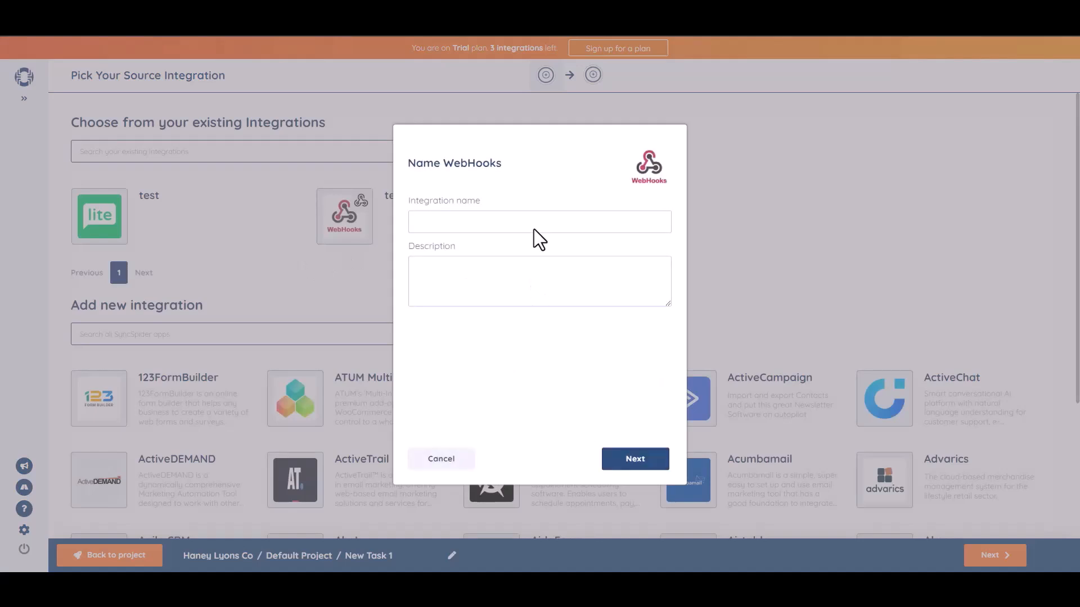
click(535, 228)
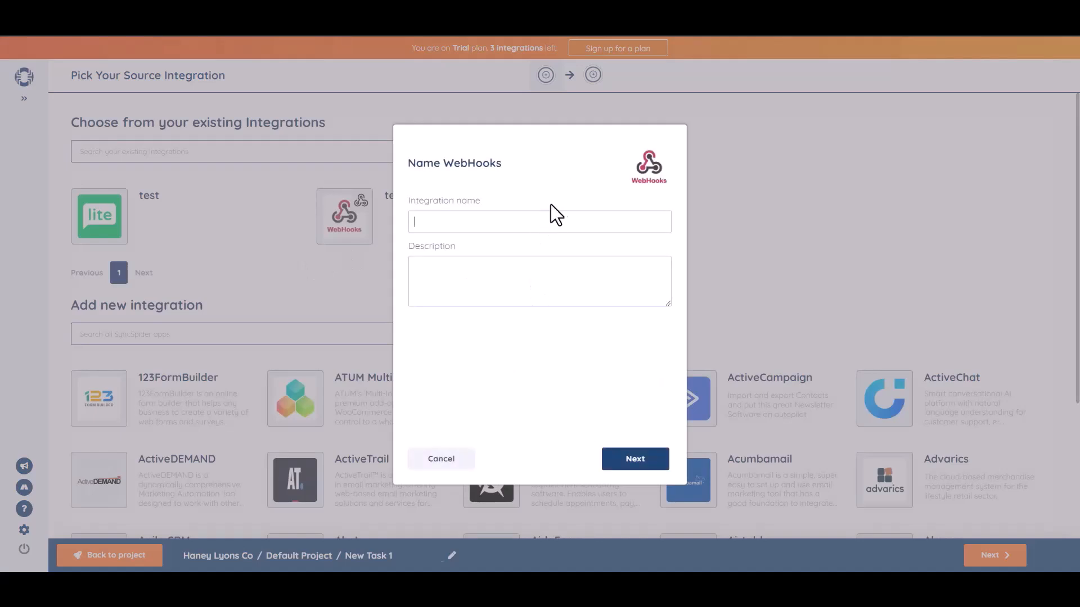
text(Bit Integrations)
click(639, 463)
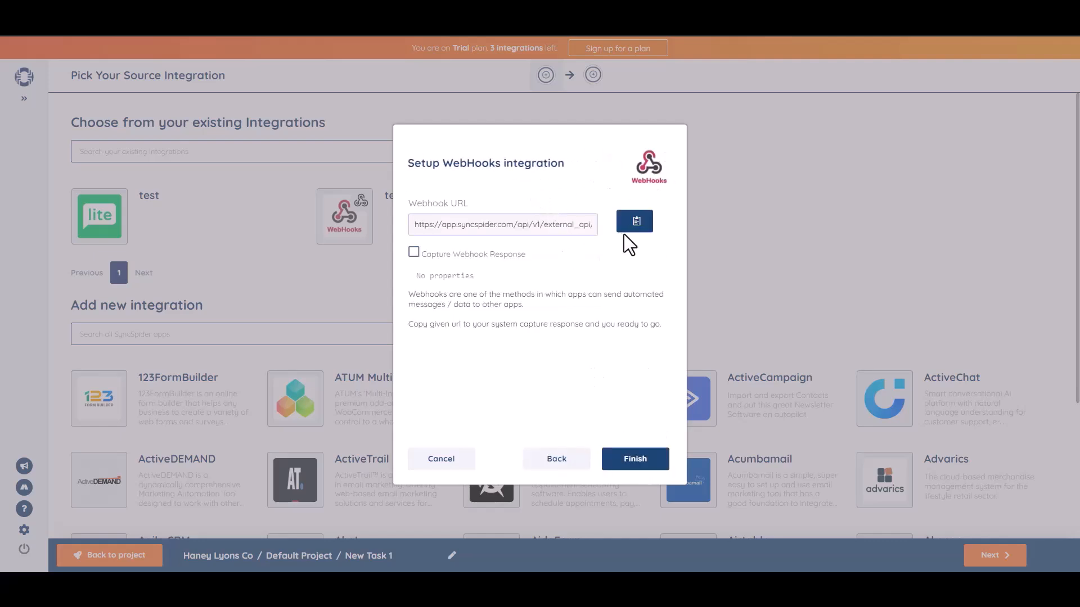
click(636, 222)
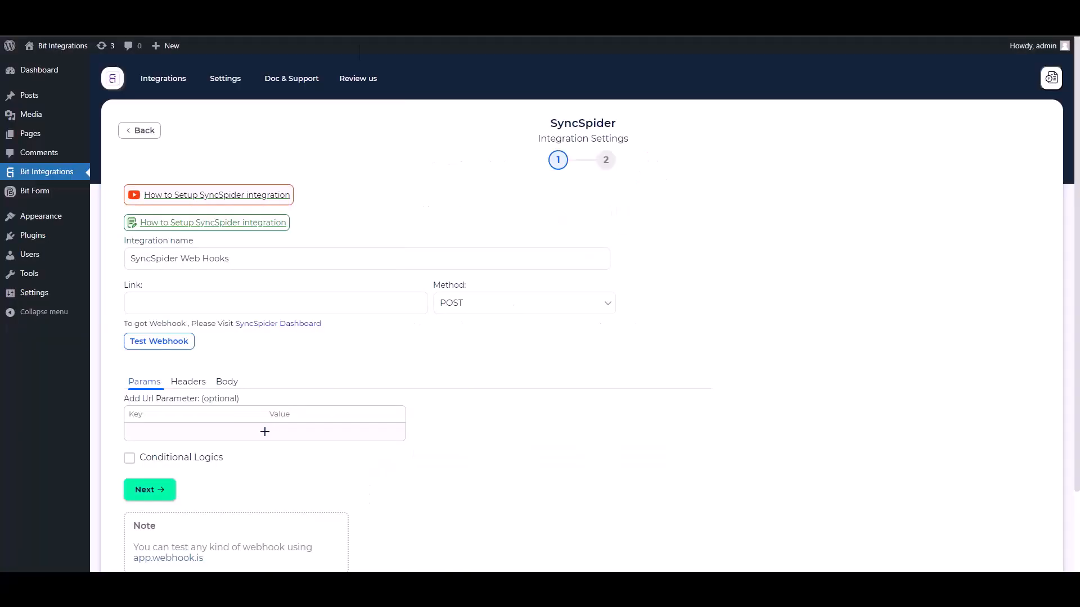
Paste the SyncSpider webhook URL as Link and send all data as application/json
click(198, 302)
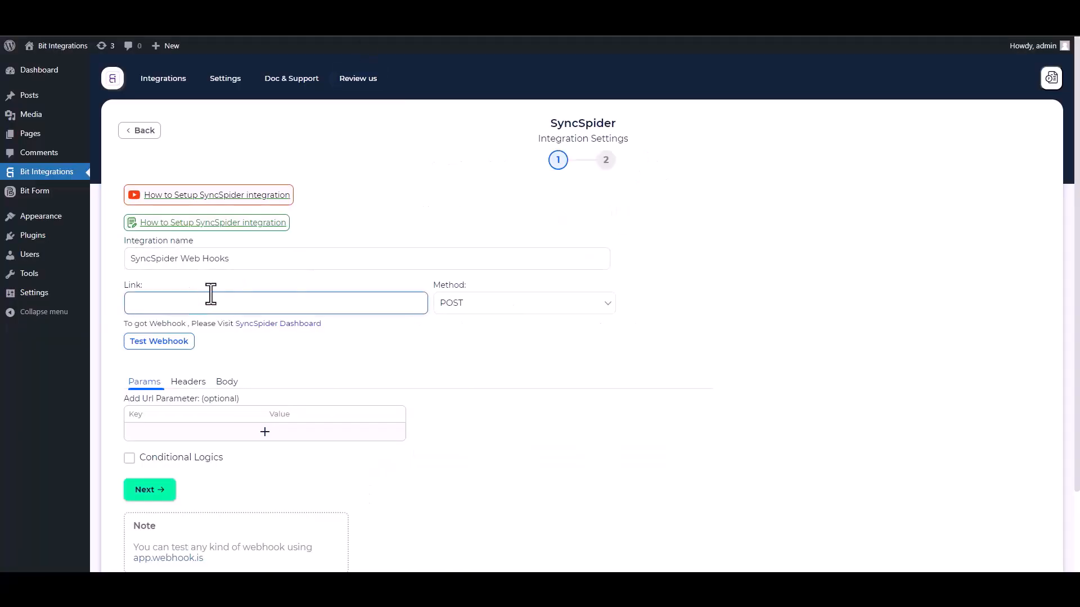
key(ctrl+v)
click(227, 383)
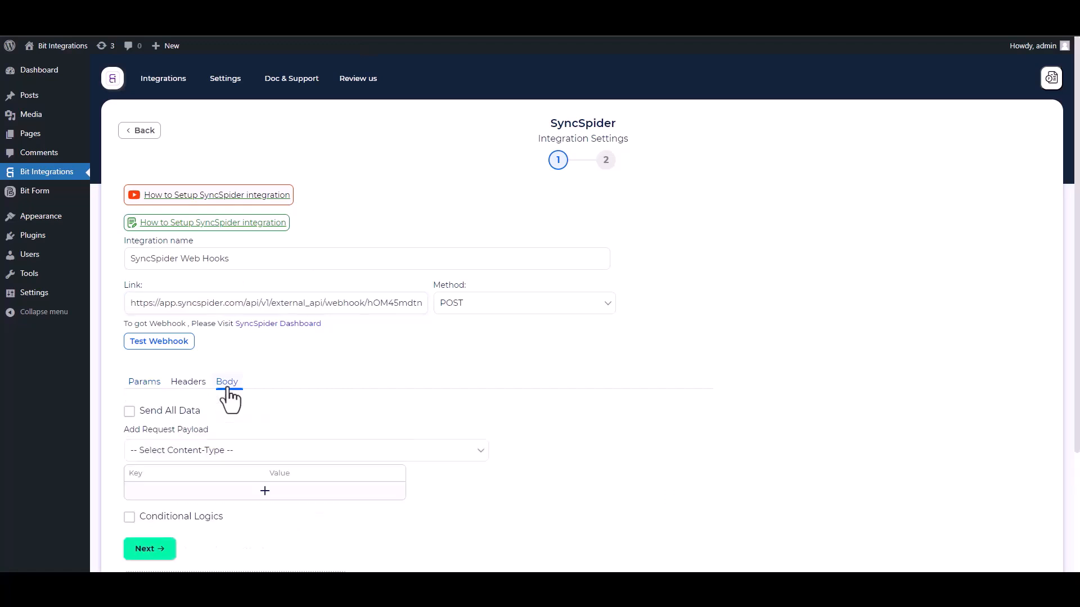
click(171, 410)
click(205, 454)
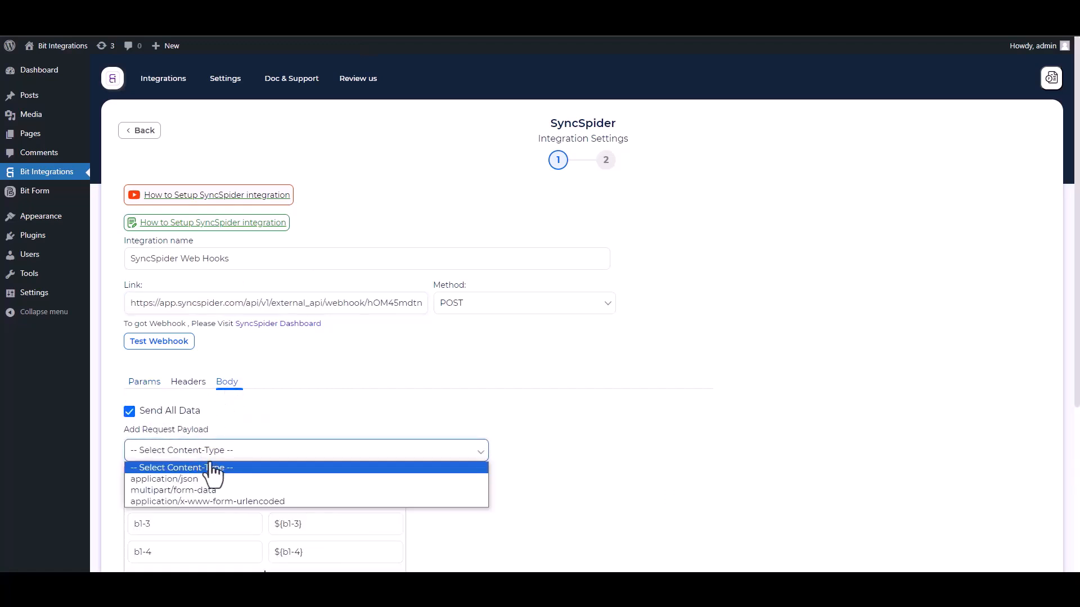
click(201, 479)
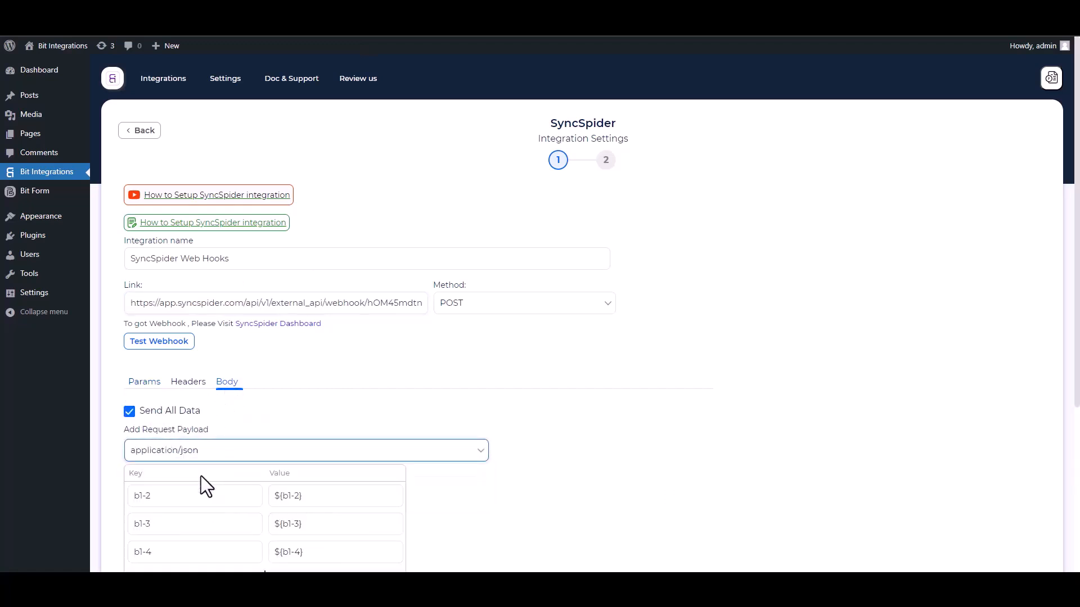
scroll(772, 306, down, 2)
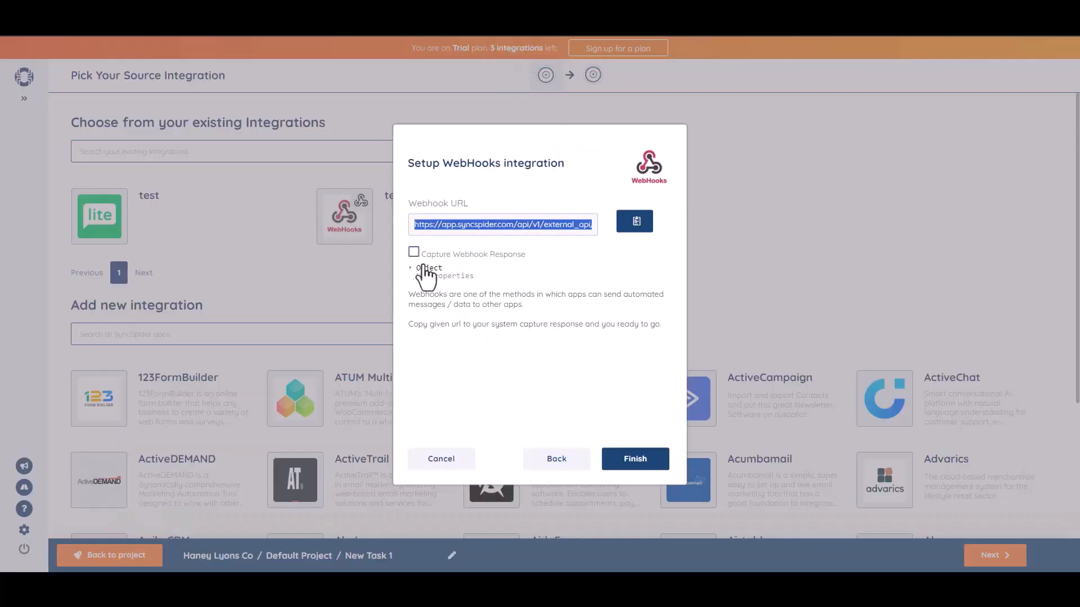
Capture incoming data in SyncSpider and send a test webhook from Bit Integrations
click(414, 254)
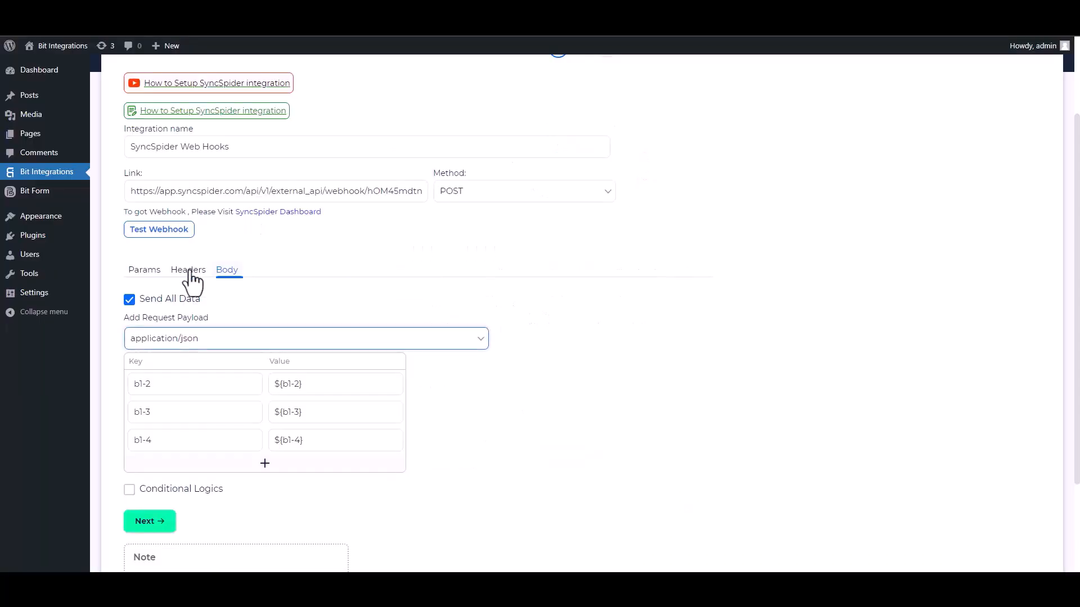
click(162, 231)
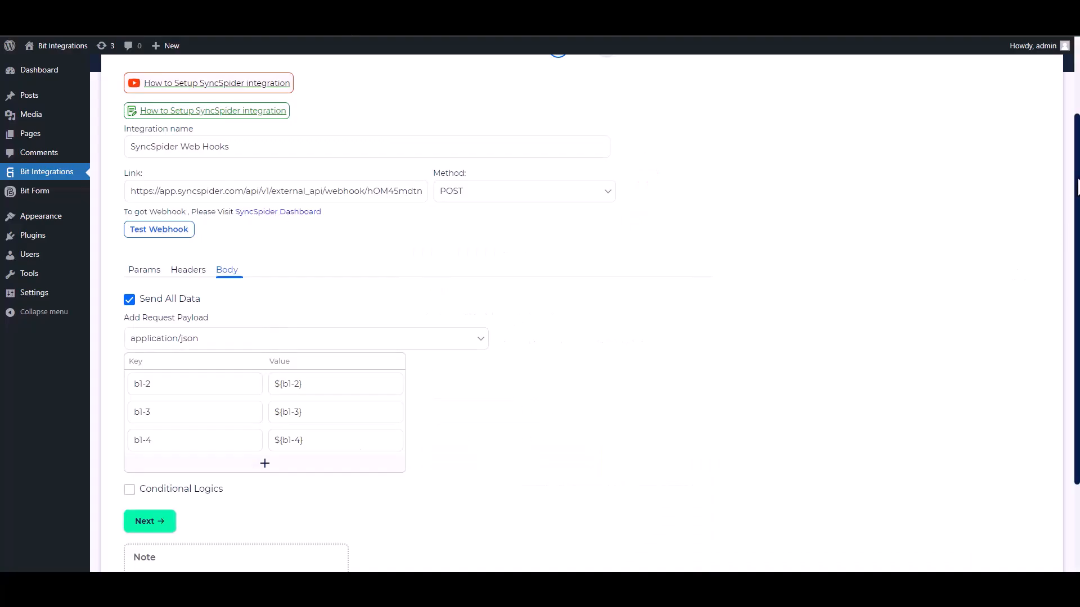
scroll(206, 415, down, 2)
Leave conditional logic off, then finish and save the SyncSpider integration
click(129, 382)
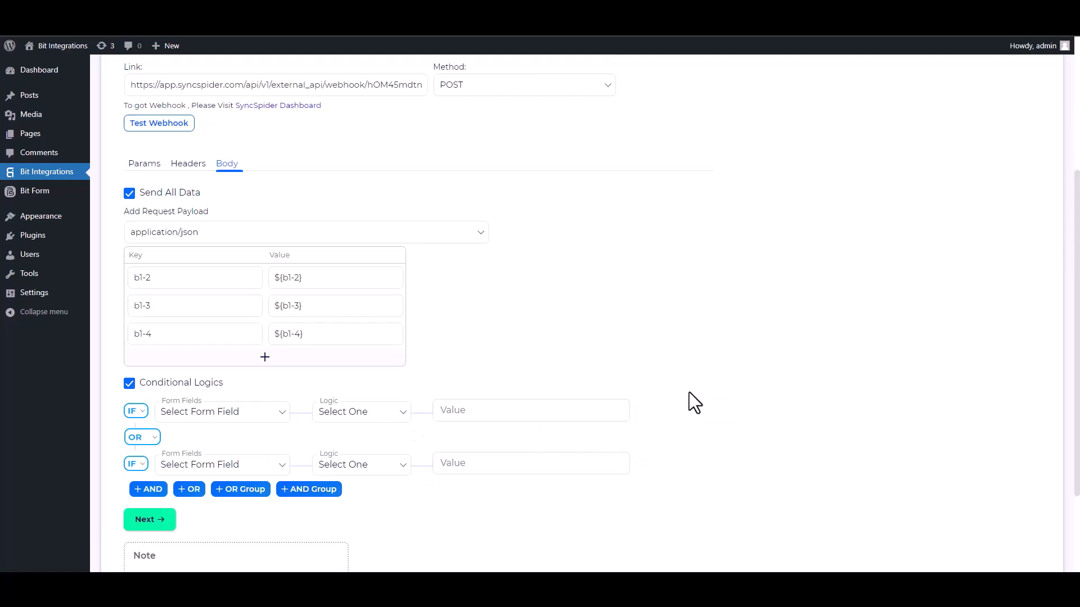
click(137, 386)
click(163, 420)
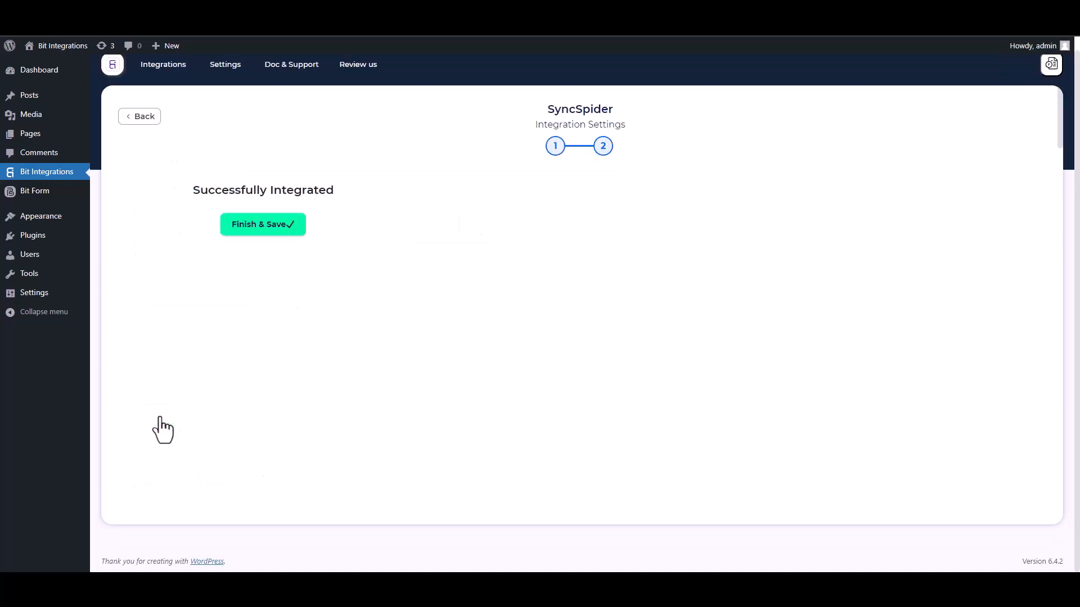
click(561, 230)
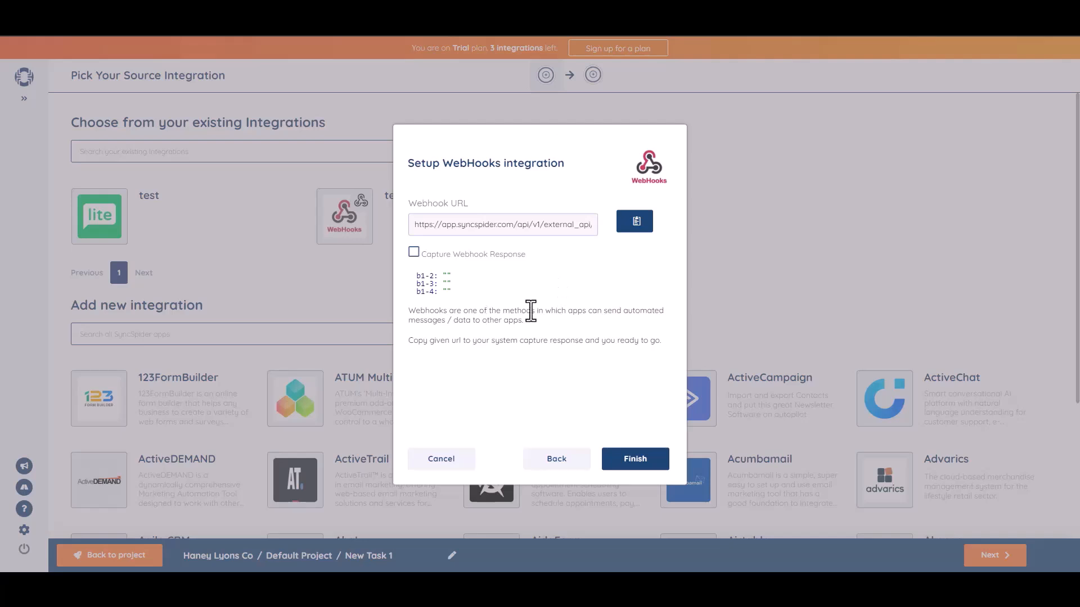
Finish the WebHooks source setup with captured fields b1-2, b1-3 and b1-4
click(635, 462)
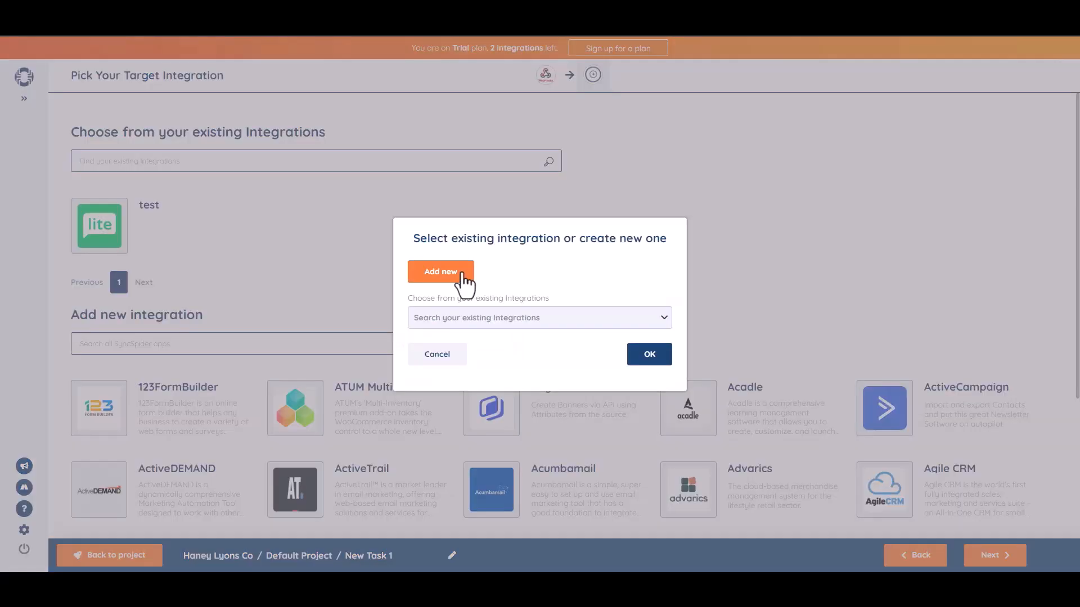
Add a MailerLite target named 'Bit Integrations' and connect it with the pasted API key
click(462, 275)
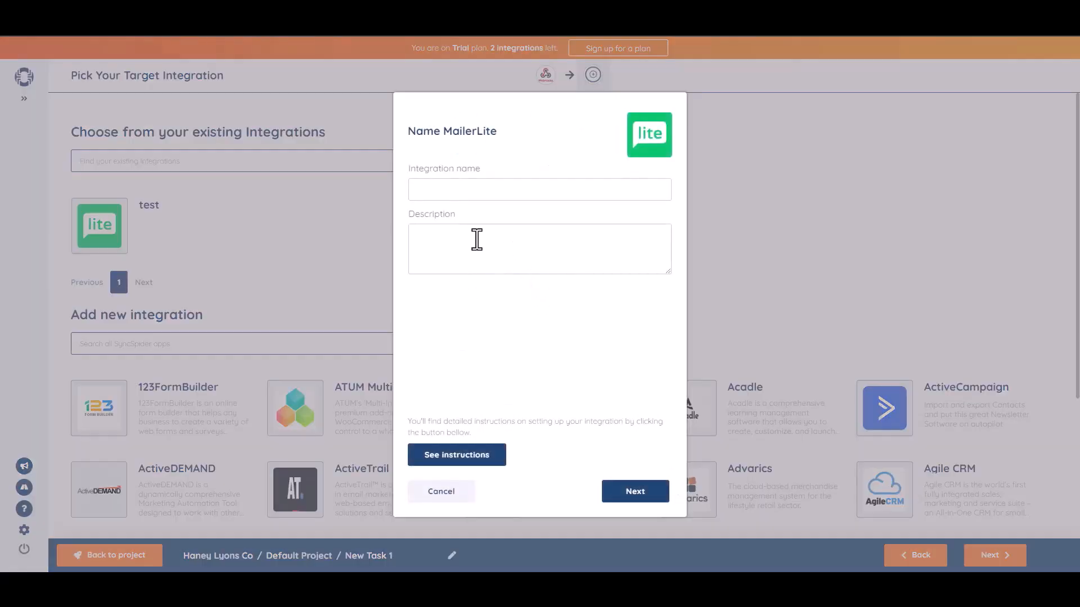
click(452, 188)
text(Bit Integrations)
click(637, 493)
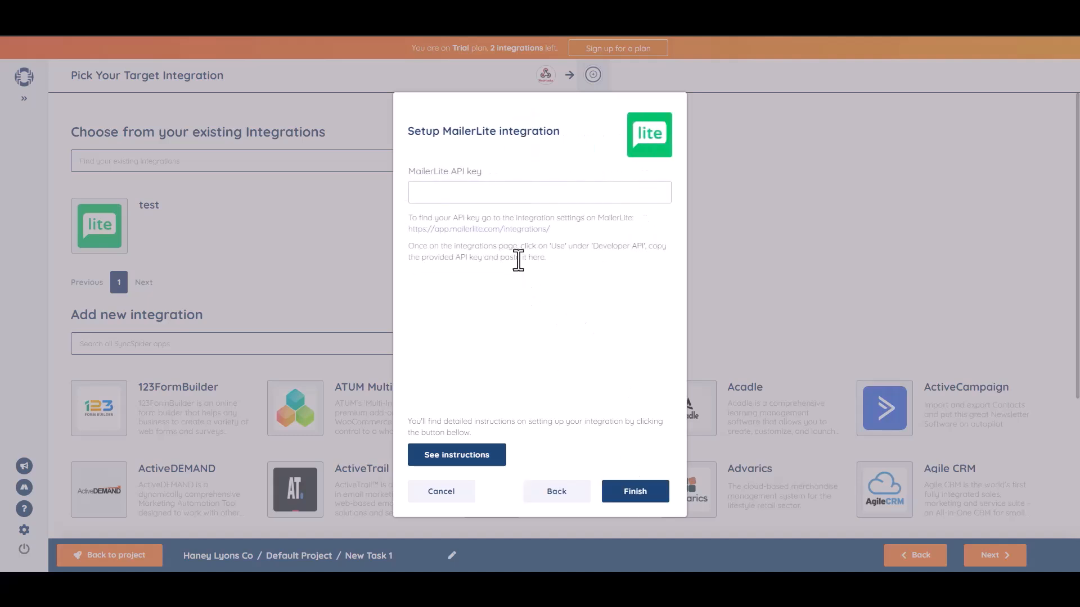
key(ctrl+v)
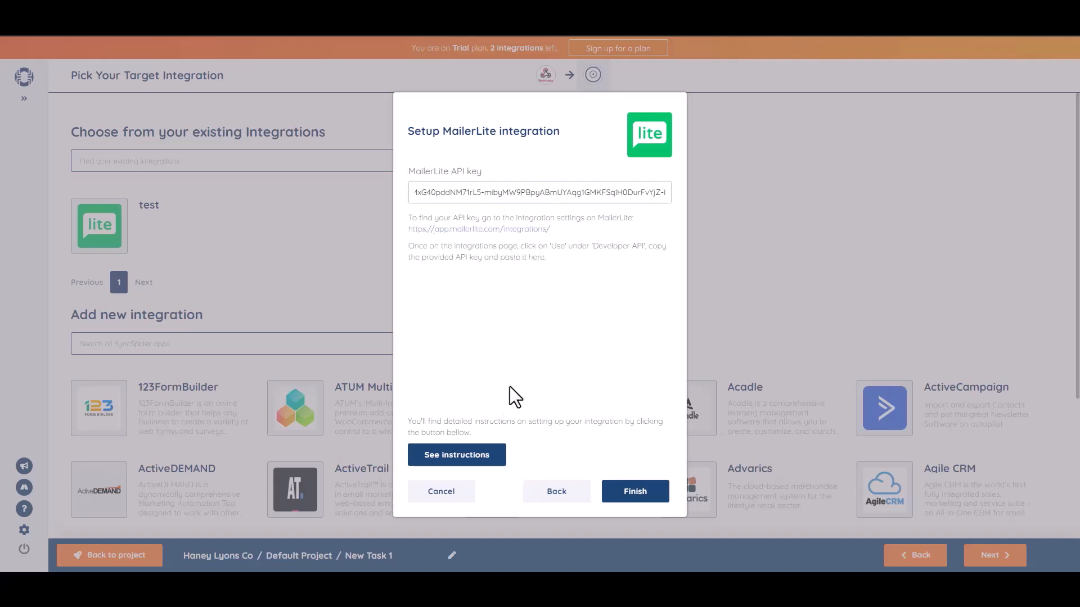
click(637, 496)
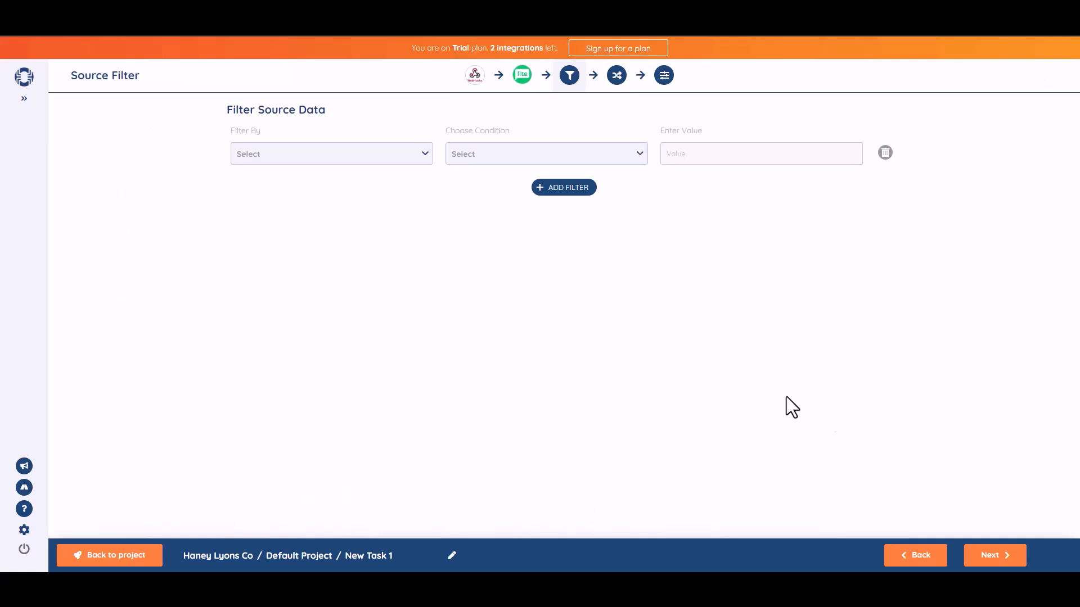
Skip the Source Filter, map b1-2 to Name and b1-3 to Email, then continue
click(995, 557)
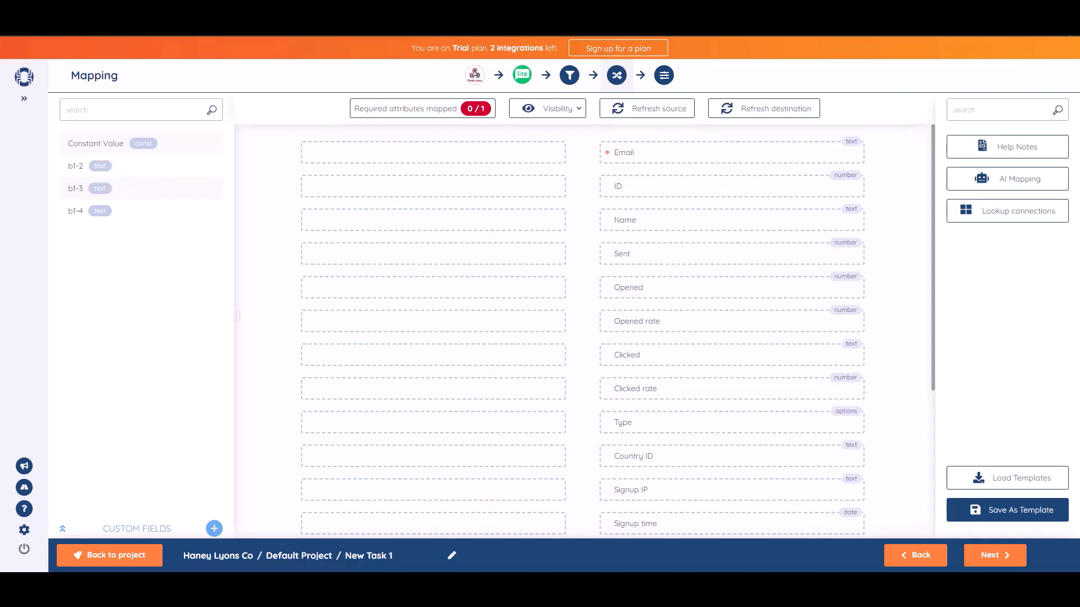
drag(120, 165, 471, 219)
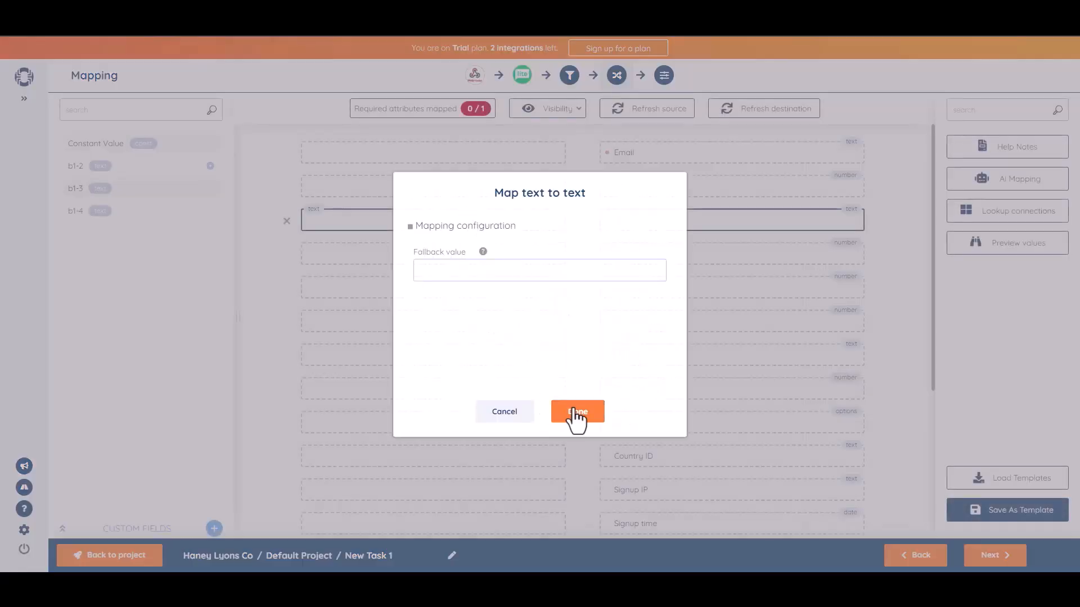
click(576, 411)
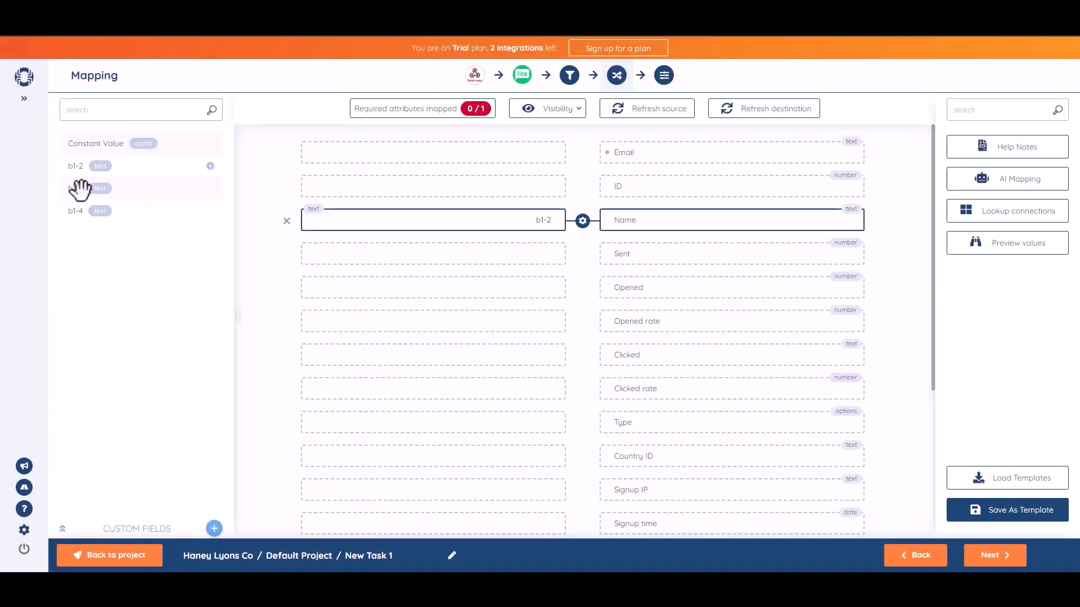
drag(80, 189, 451, 153)
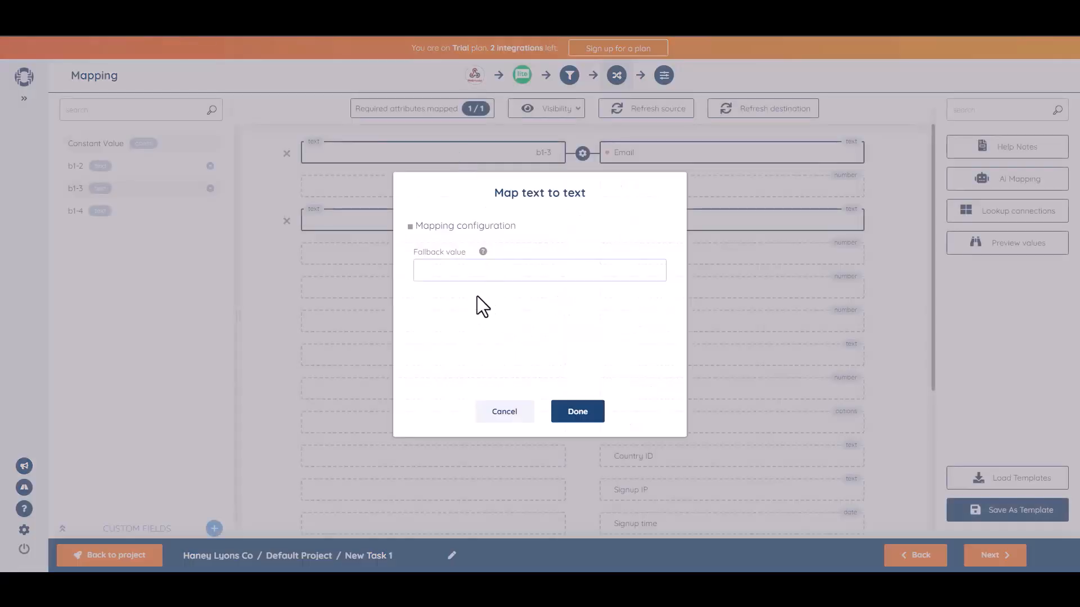
click(581, 413)
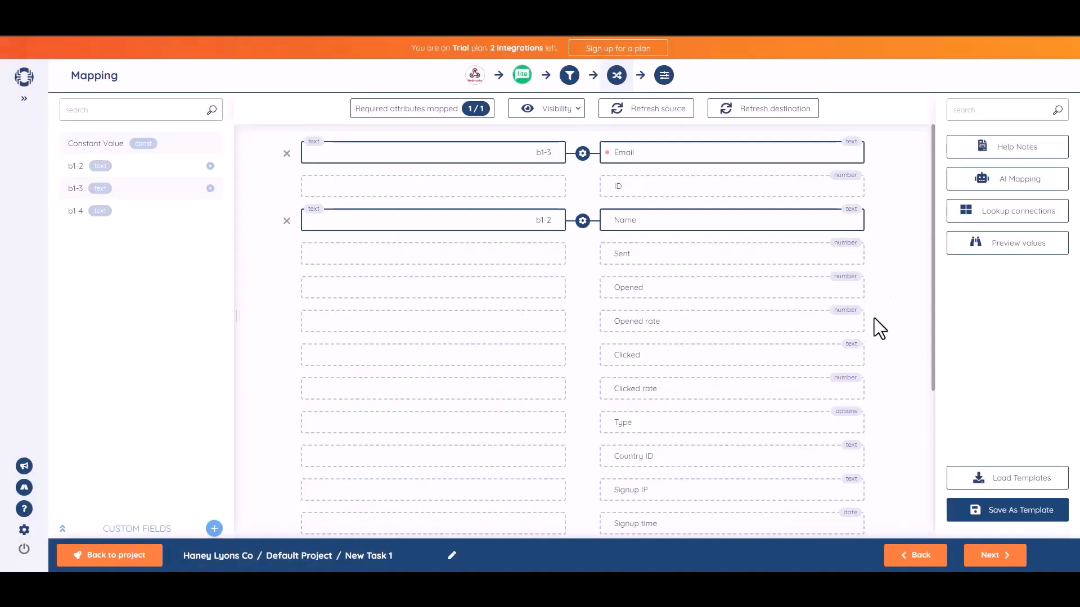
click(993, 557)
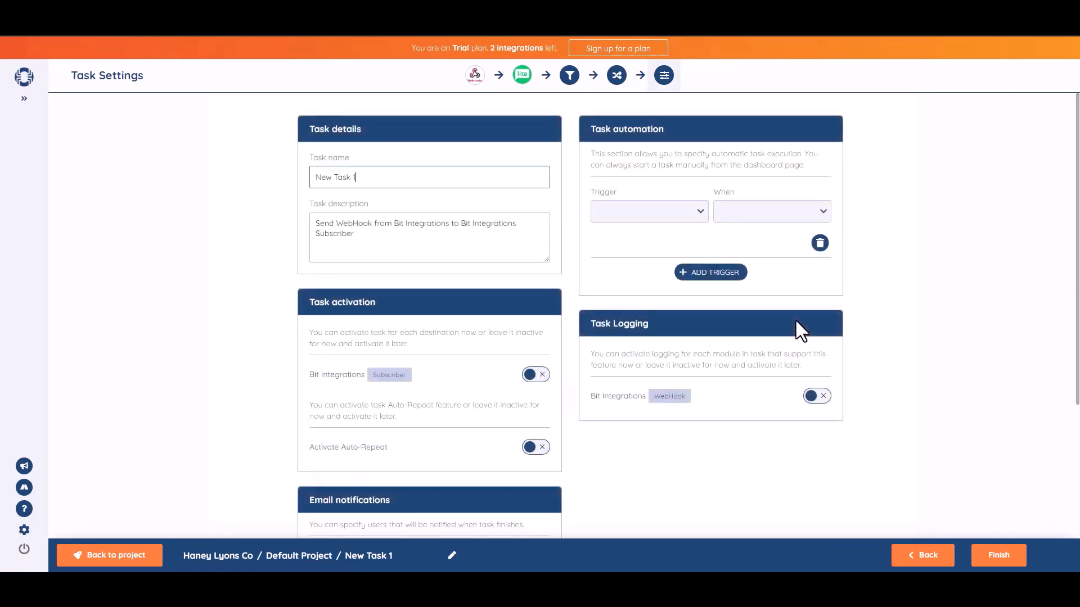
Rename the task to 'Bit Integrations' and switch on Bit Integrations Subscriber task activation
triple_click(391, 186)
text(B)
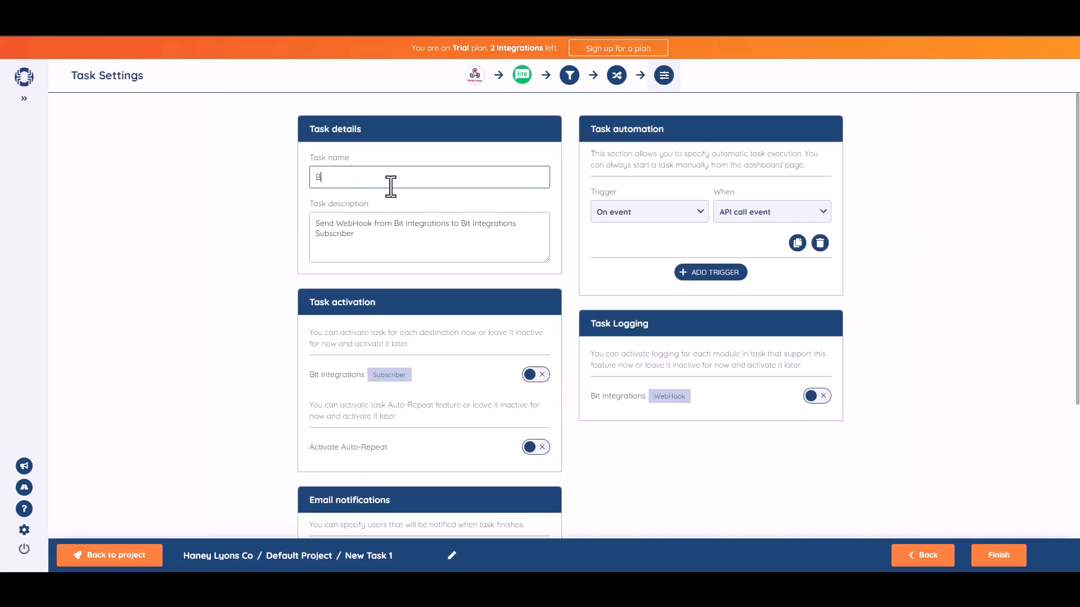
text(it Integrations)
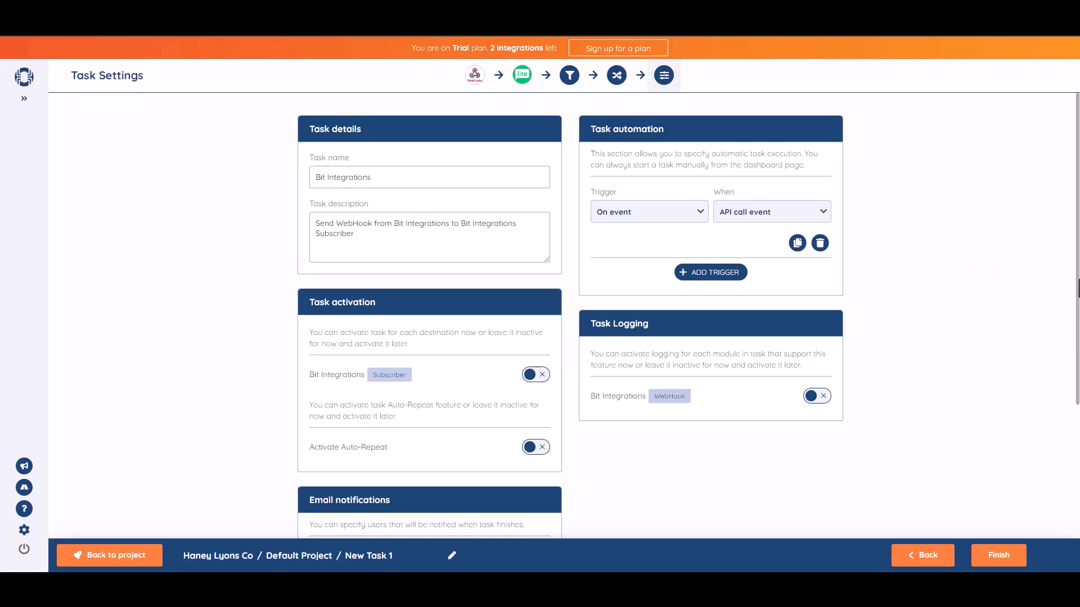
scroll(1077, 324, down, 2)
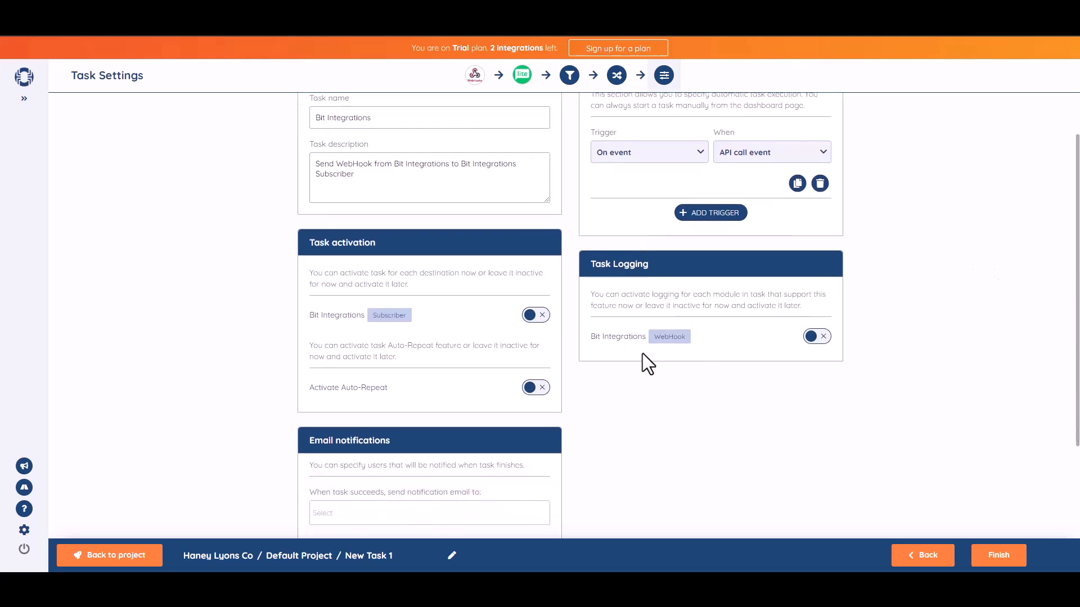
click(544, 319)
scroll(1068, 298, down, 3)
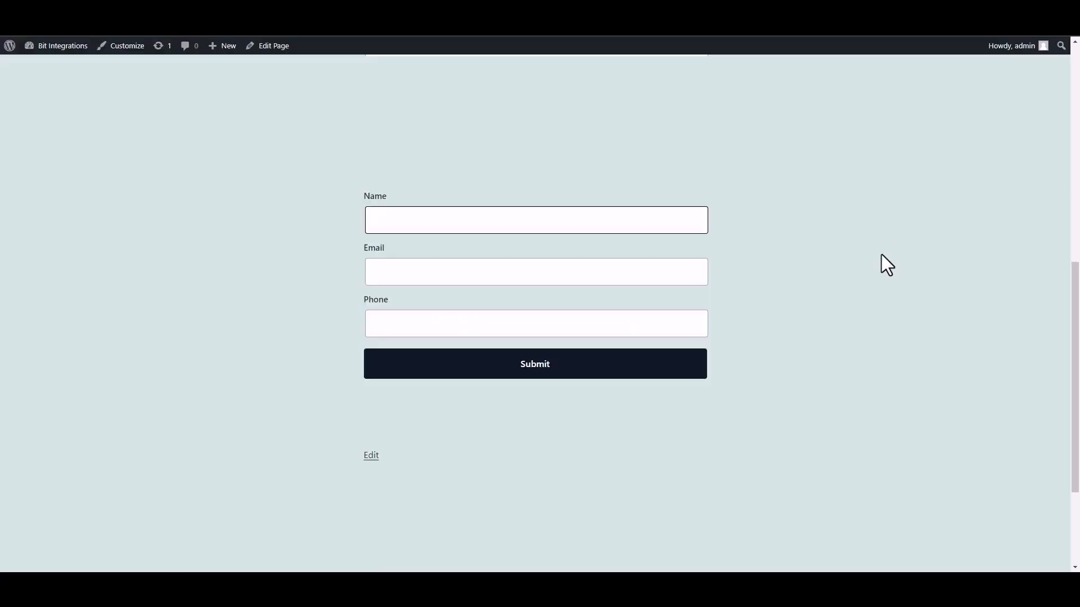
Fill the test form's Name, Email and Phone fields with a test name, e-mail and phone number
text(Bit INTEGRAT)
key(BackSpace)
key(BackSpace)
key(BackSpace)
key(BackSpace)
key(BackSpace)
key(BackSpace)
key(BackSpace)
key(BackSpace)
text(Intergrations)
click(617, 274)
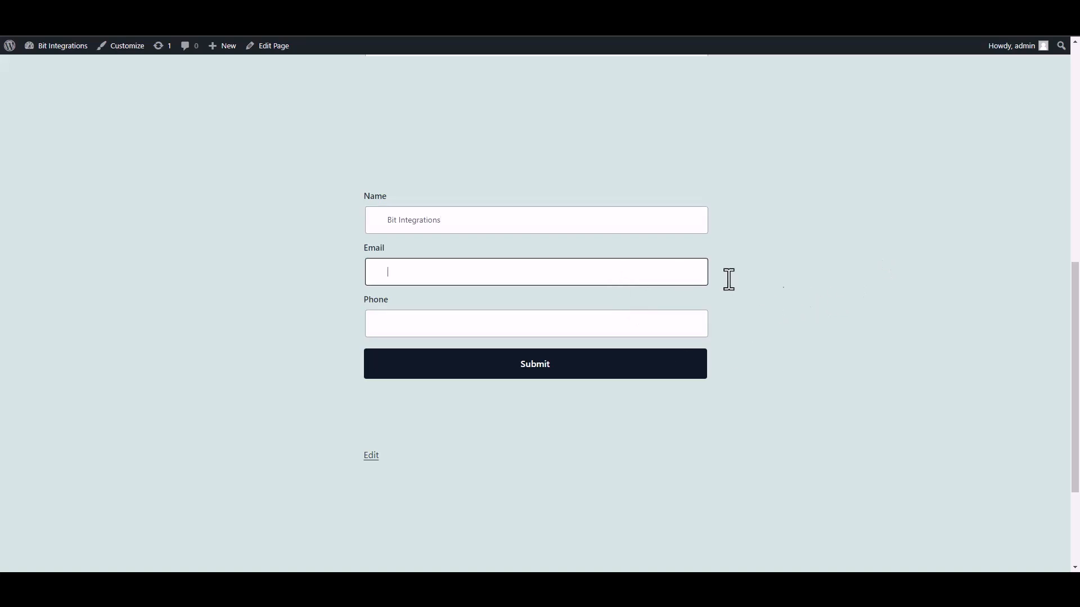
click(671, 326)
text(4)
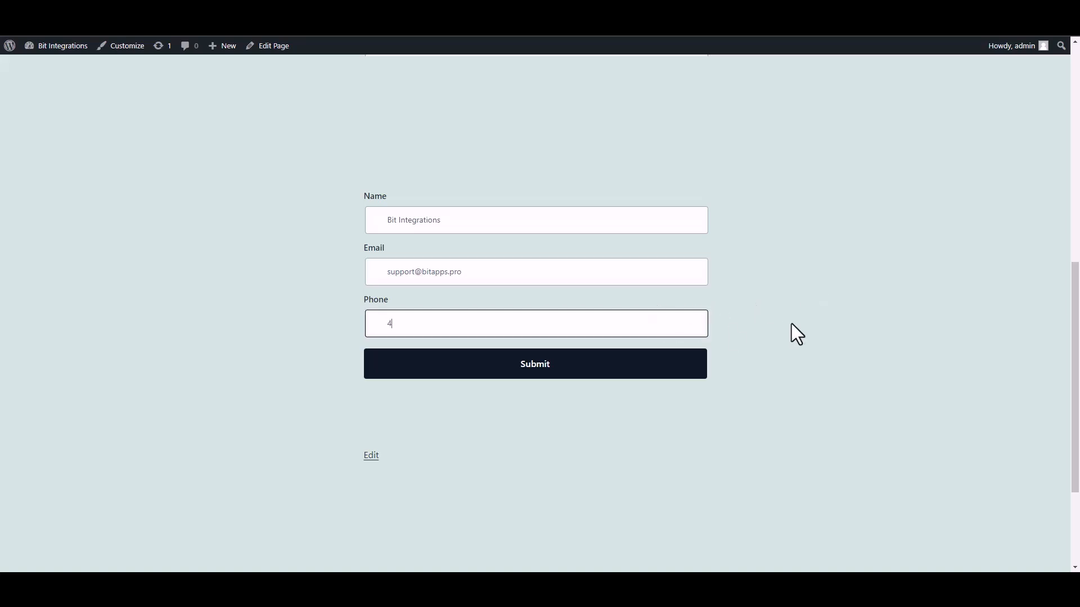
text(44555666)
Submit the form and check the 'Your form has been submitted Successfully!' confirmation
click(685, 372)
drag(373, 407, 643, 424)
click(770, 426)
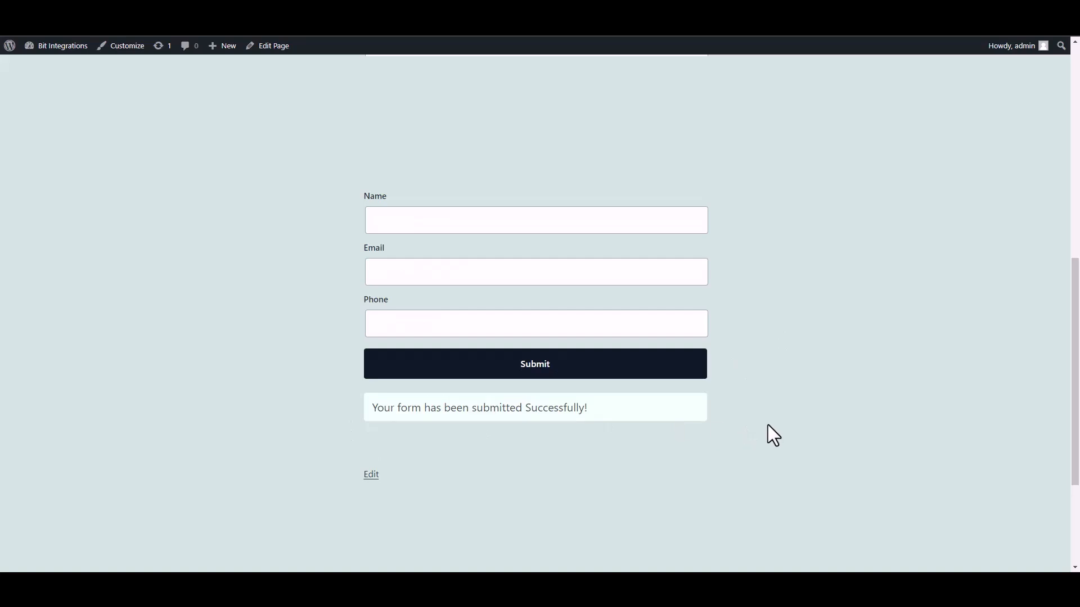